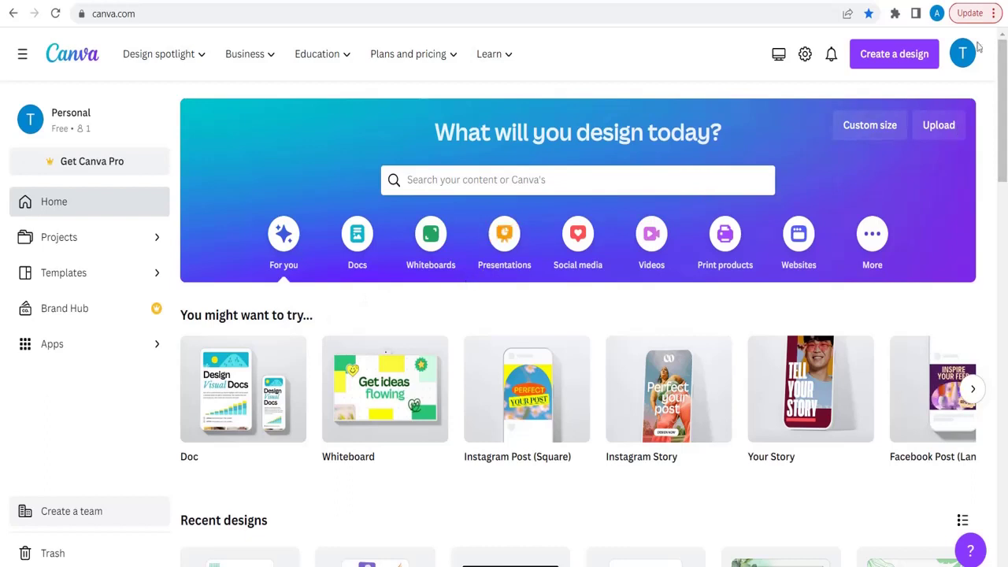
Search the design types for "resume" and create a new blank Resume design.
click(899, 52)
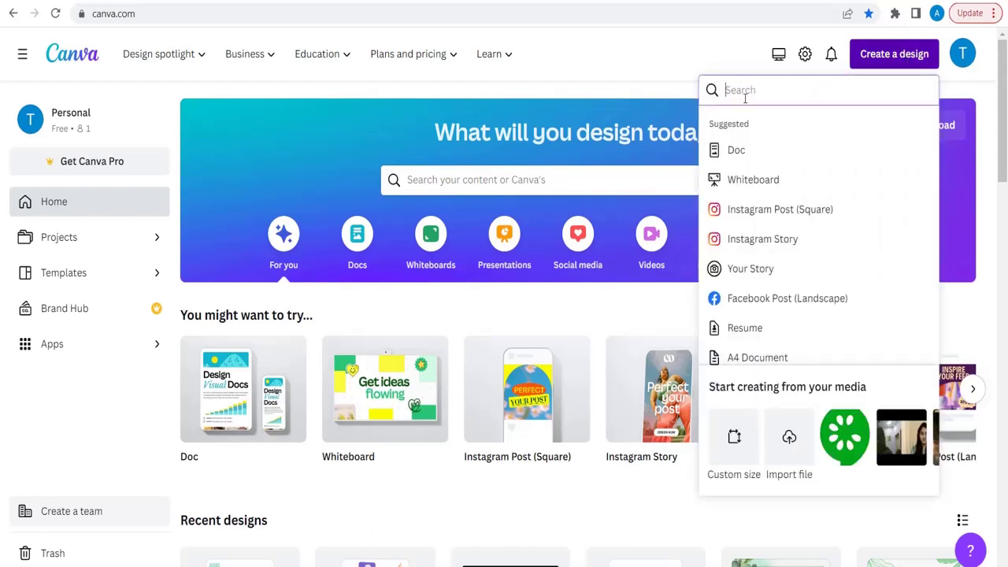
text(resume)
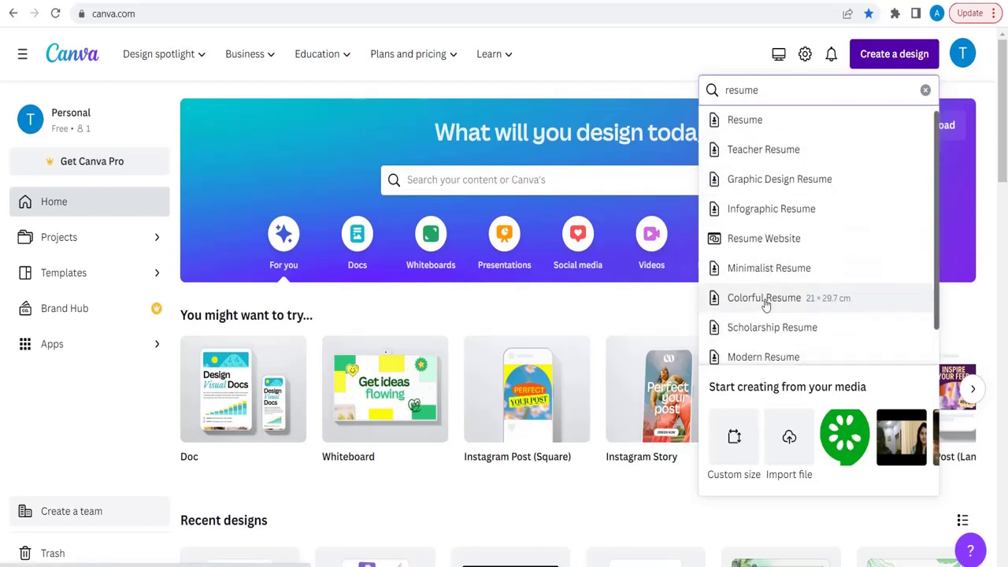
scroll(765, 331, down, 5)
scroll(764, 326, up, 3)
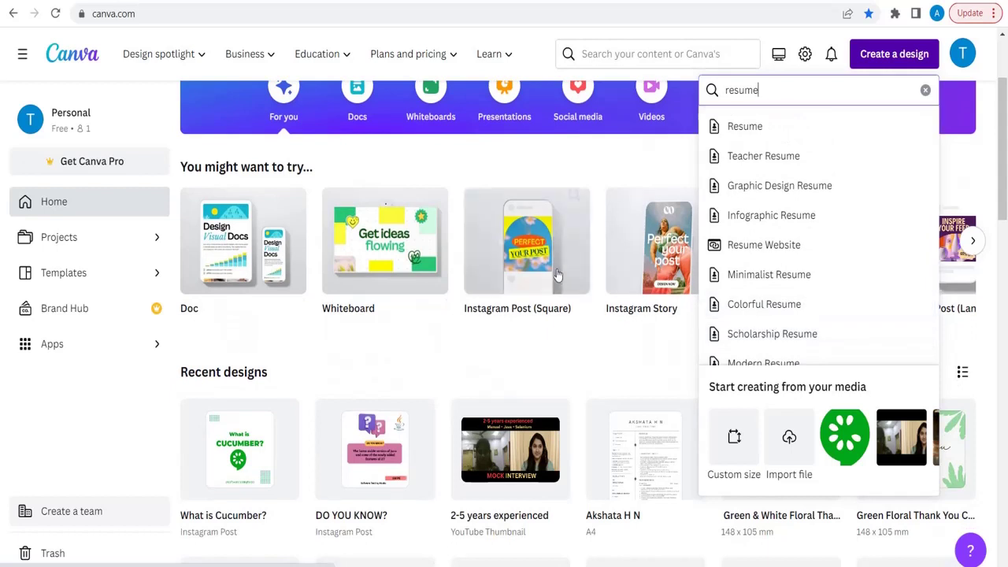
scroll(556, 274, up, 2)
click(745, 127)
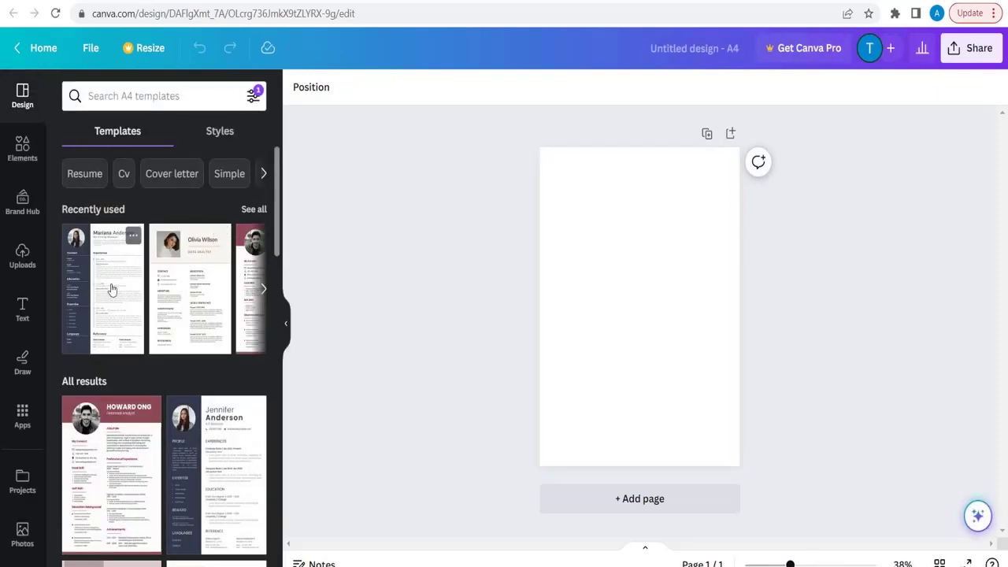
Browse the available resume templates and open the full list of recently used ones.
scroll(113, 342, down, 2)
scroll(113, 342, down, 8)
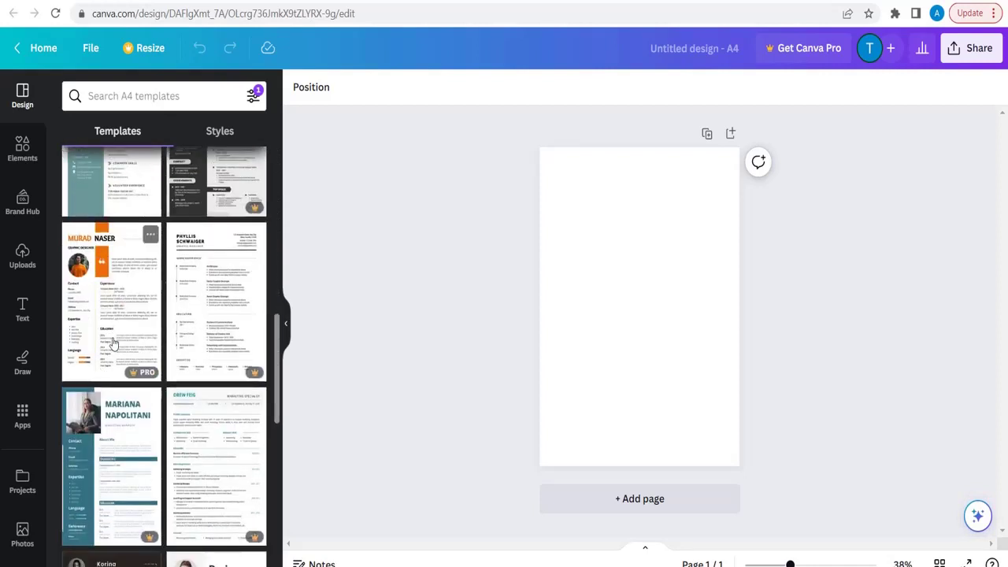
scroll(113, 342, up, 2)
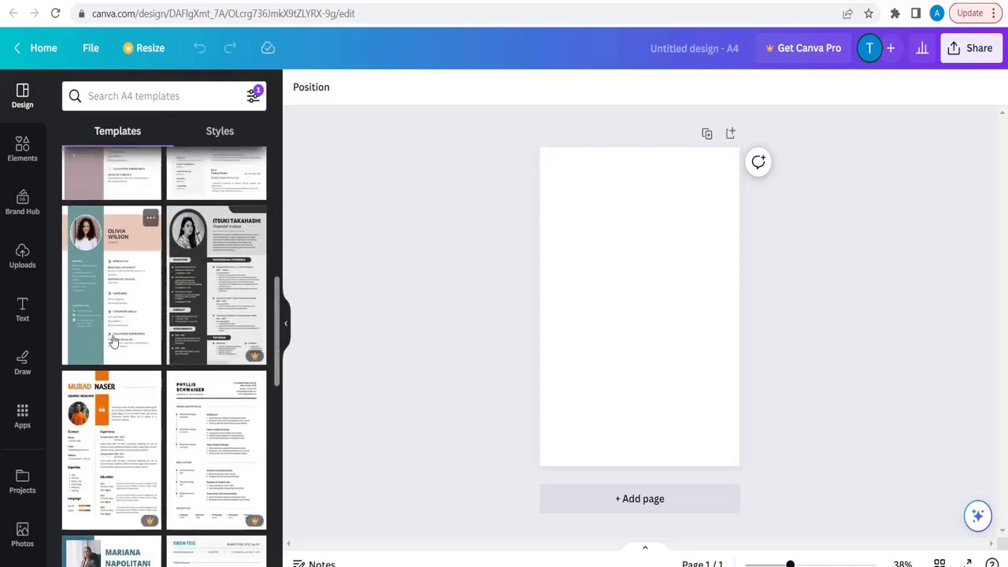
scroll(113, 341, up, 1)
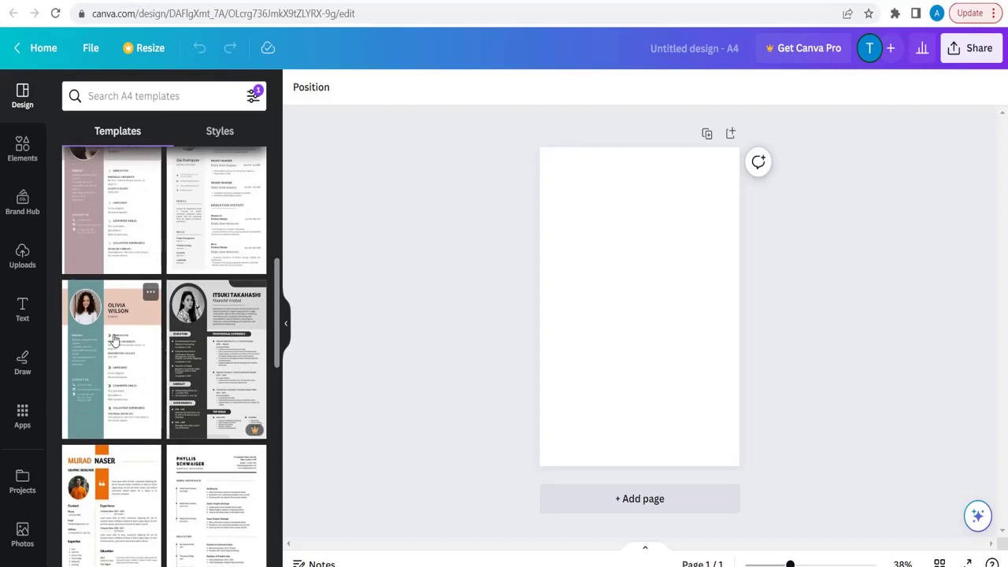
scroll(117, 338, up, 4)
scroll(118, 337, up, 2)
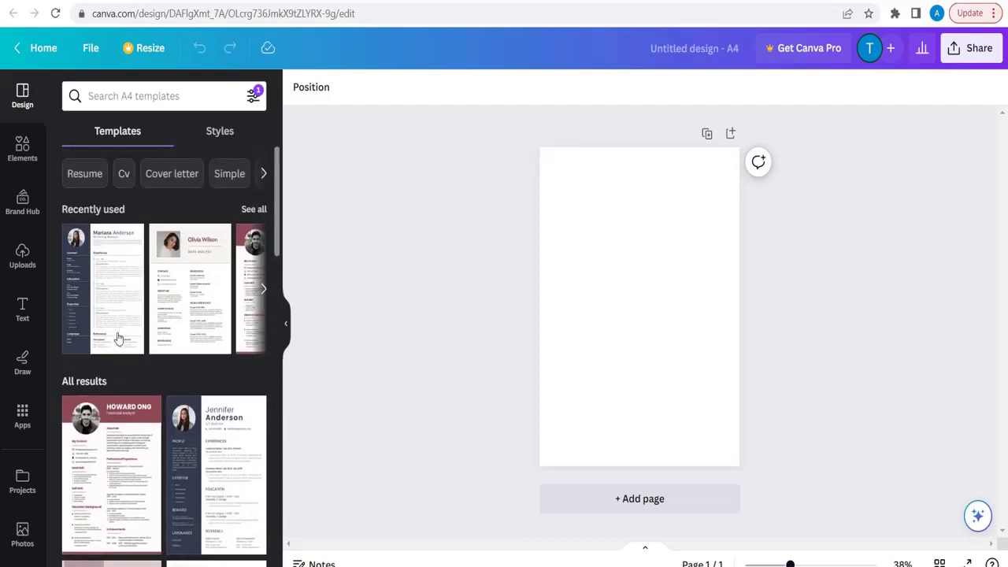
click(264, 291)
click(264, 293)
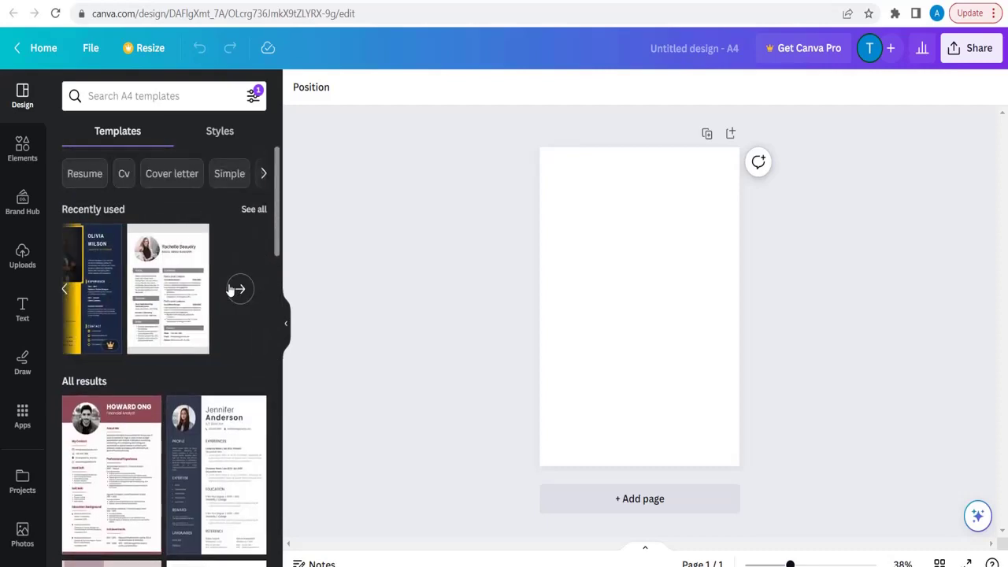
click(235, 288)
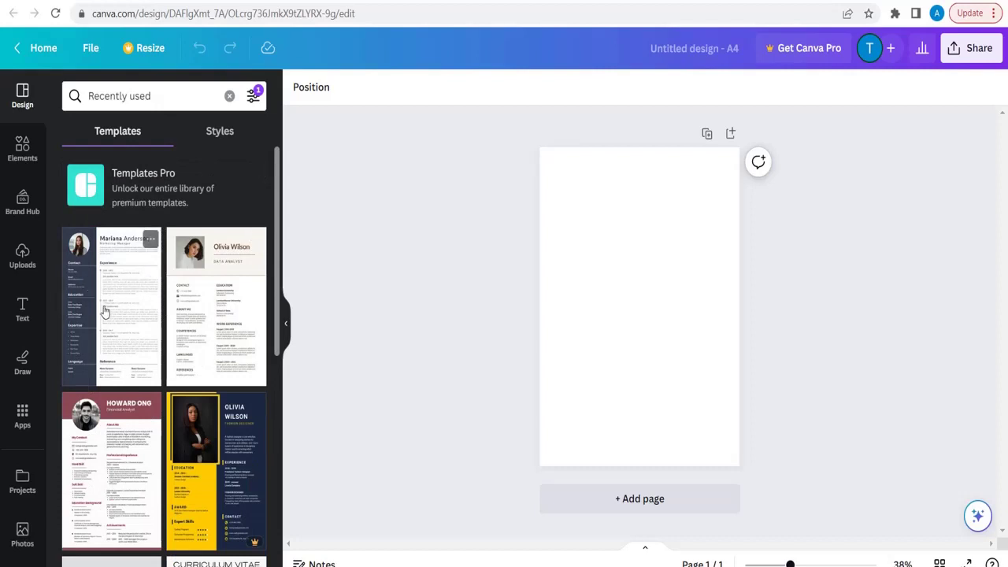
Apply the Warm Neutrals Modern Simple Resume template to the page and look over its sections.
click(226, 304)
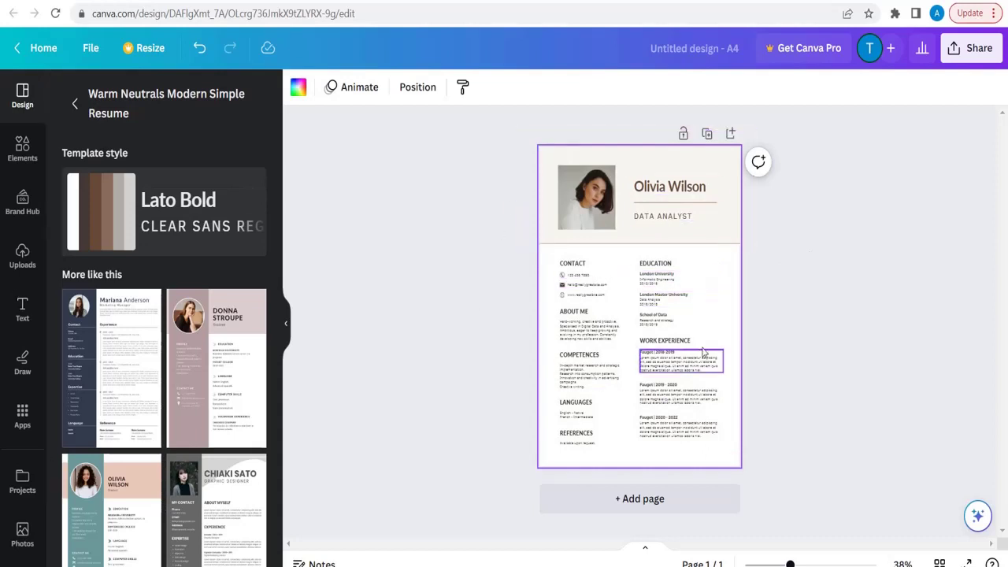
scroll(652, 339, up, 3)
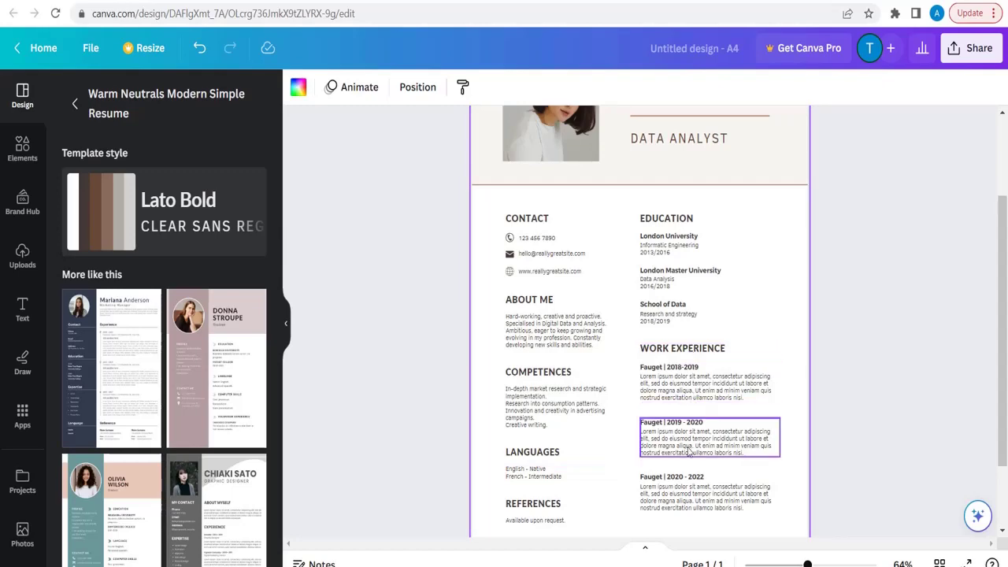
scroll(696, 462, down, 2)
scroll(696, 462, down, 1)
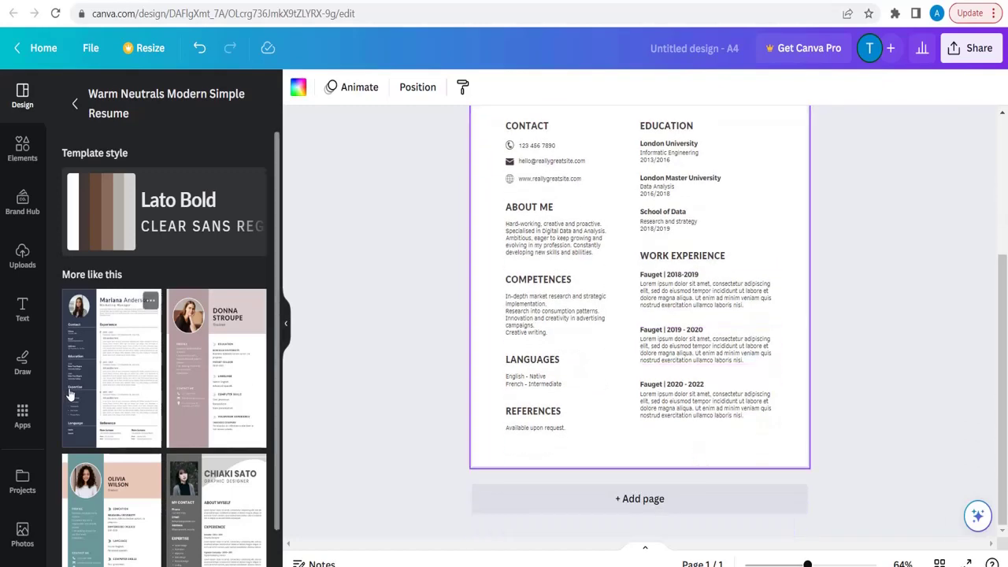
Replace the current page with the White Simple Student CV Resume template and review its layout.
scroll(120, 461, down, 1)
click(122, 457)
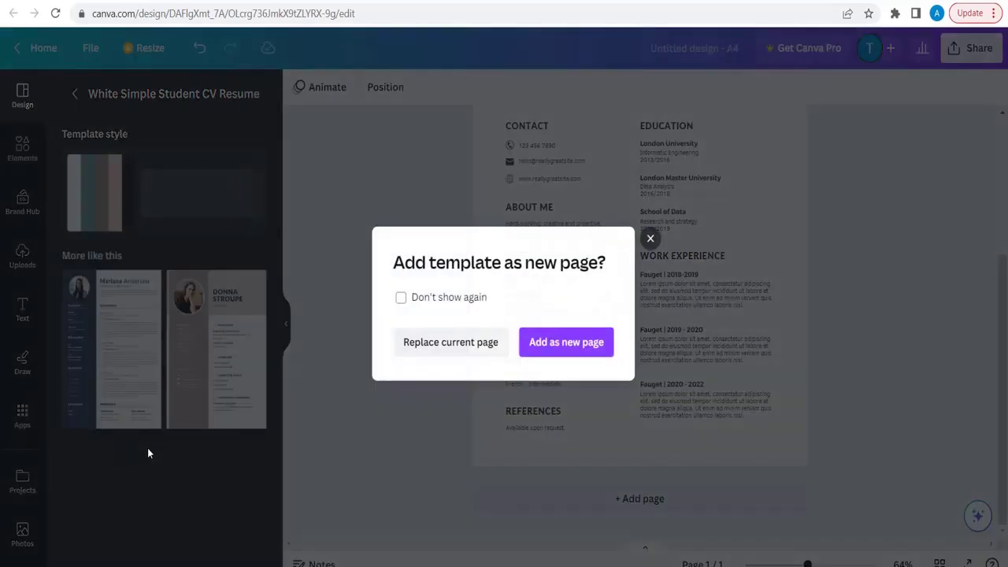
click(468, 340)
scroll(630, 285, up, 4)
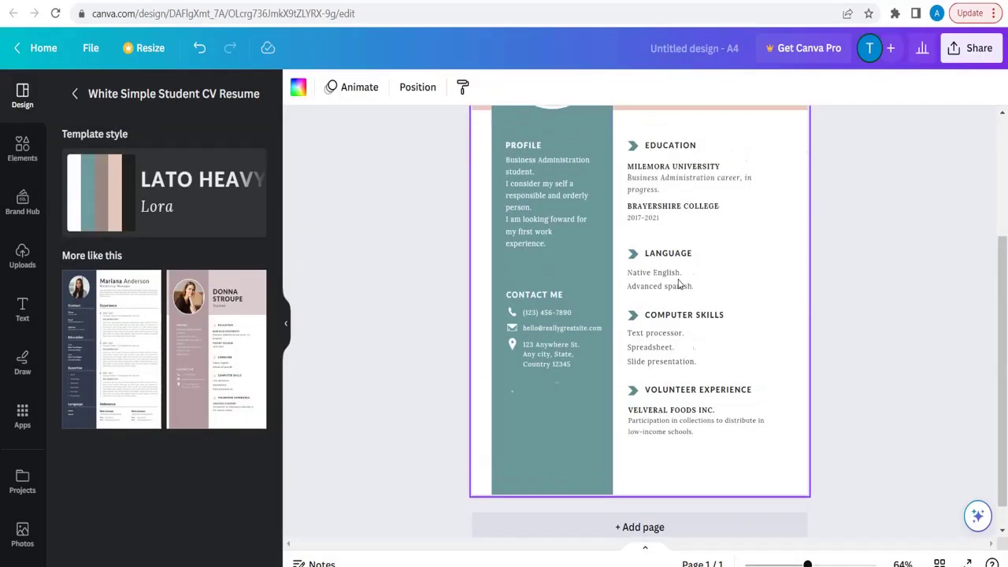
scroll(609, 443, down, 4)
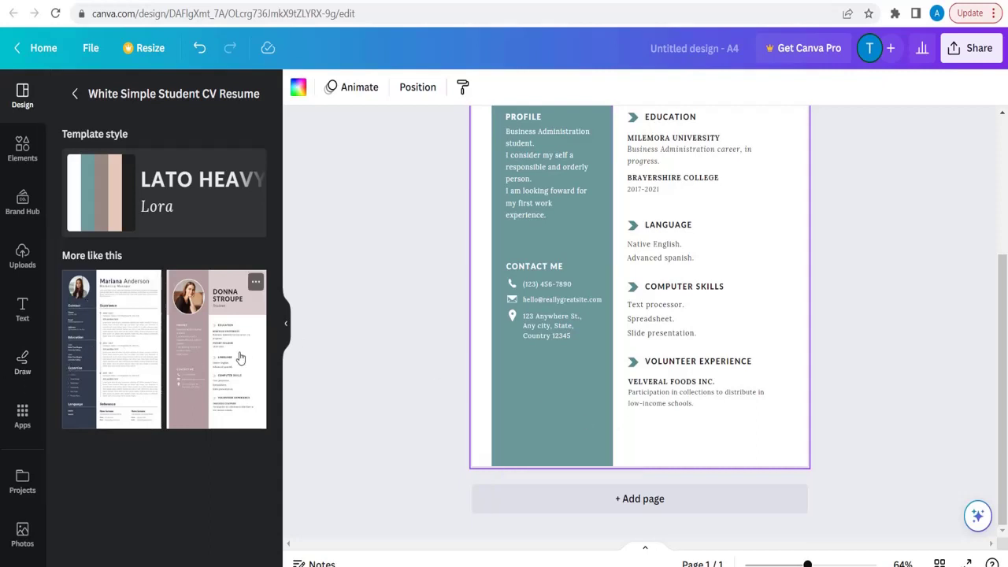
Apply the Black White Minimalist CV Resume template with the dark sidebar to the page.
click(115, 347)
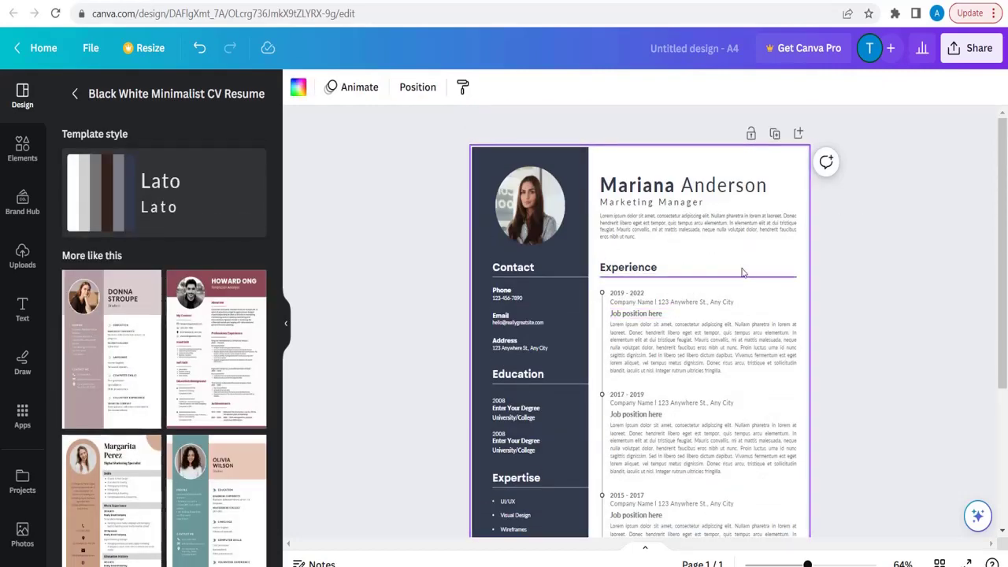
ctrl+scroll(678, 301, up, 3)
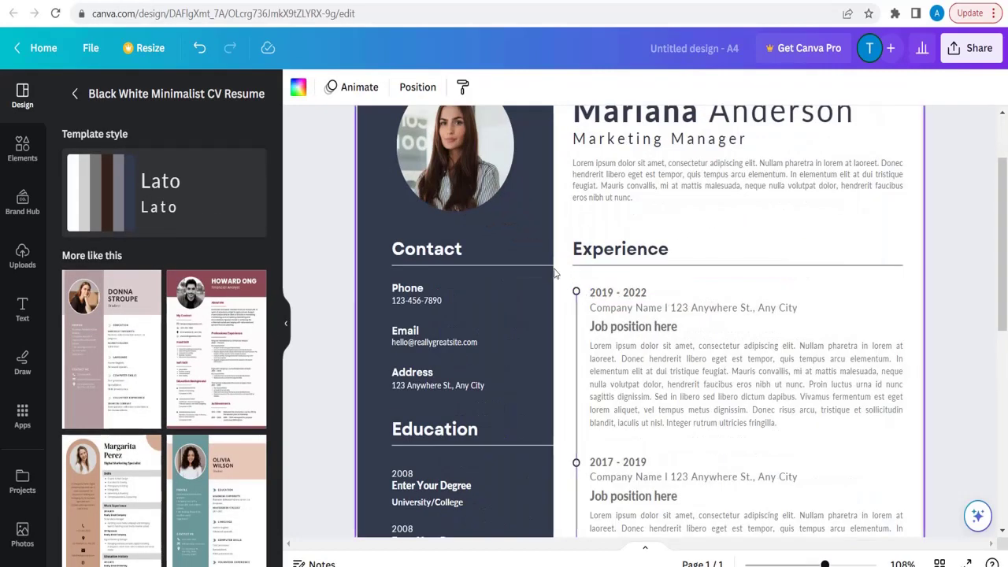
scroll(488, 248, up, 2)
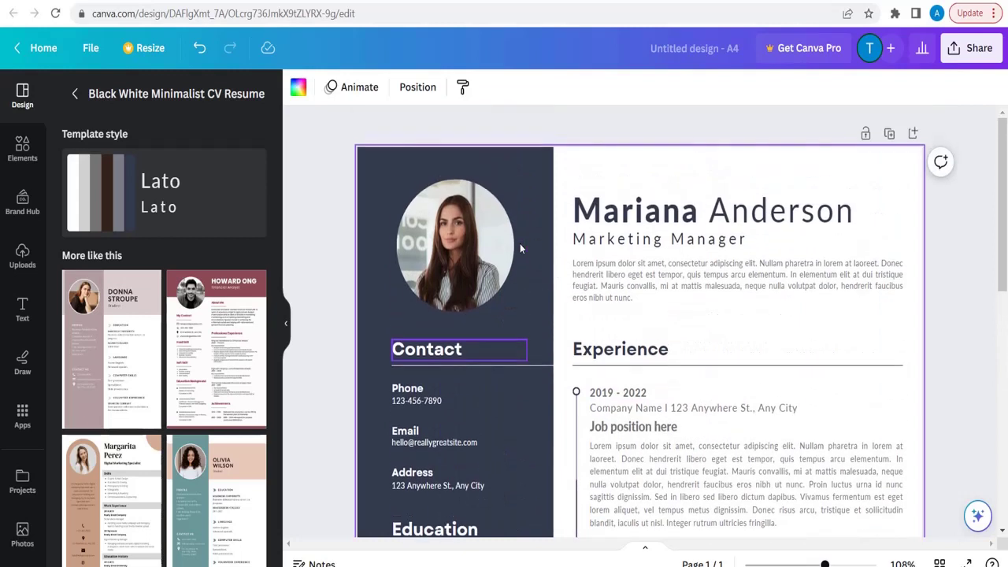
Delete the profile photo and its circular frame from the sidebar, and undo both deletions.
click(425, 191)
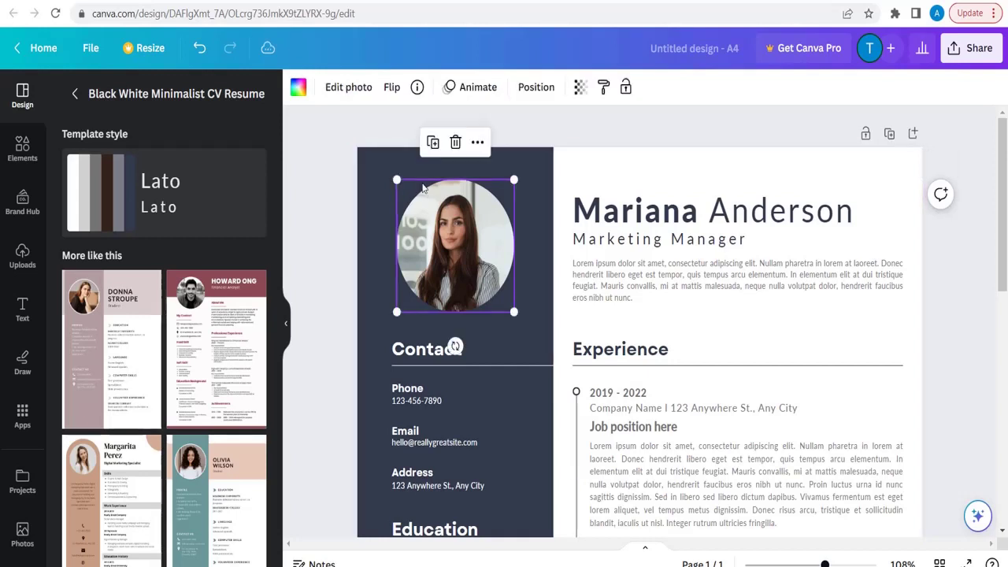
click(455, 143)
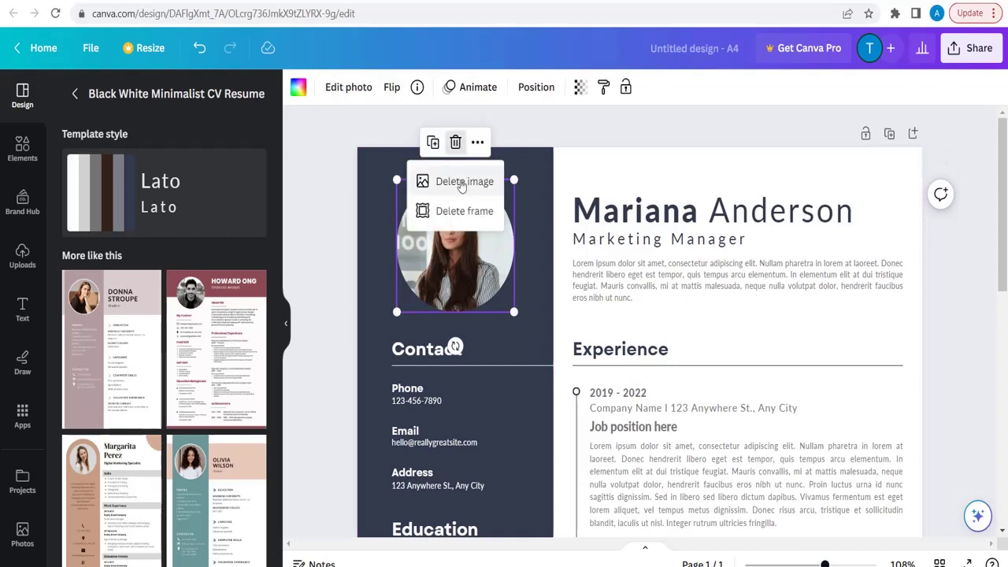
click(463, 180)
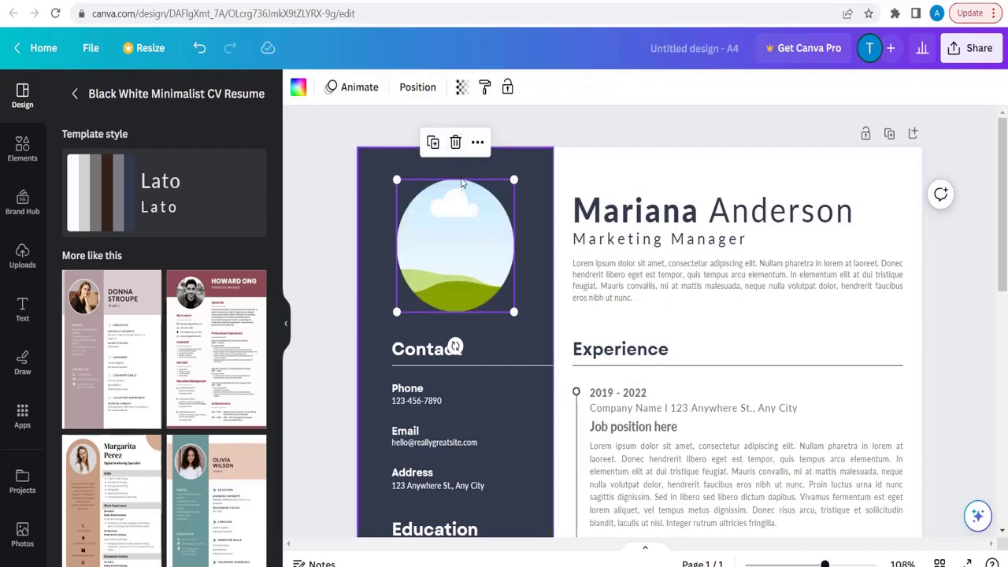
click(455, 143)
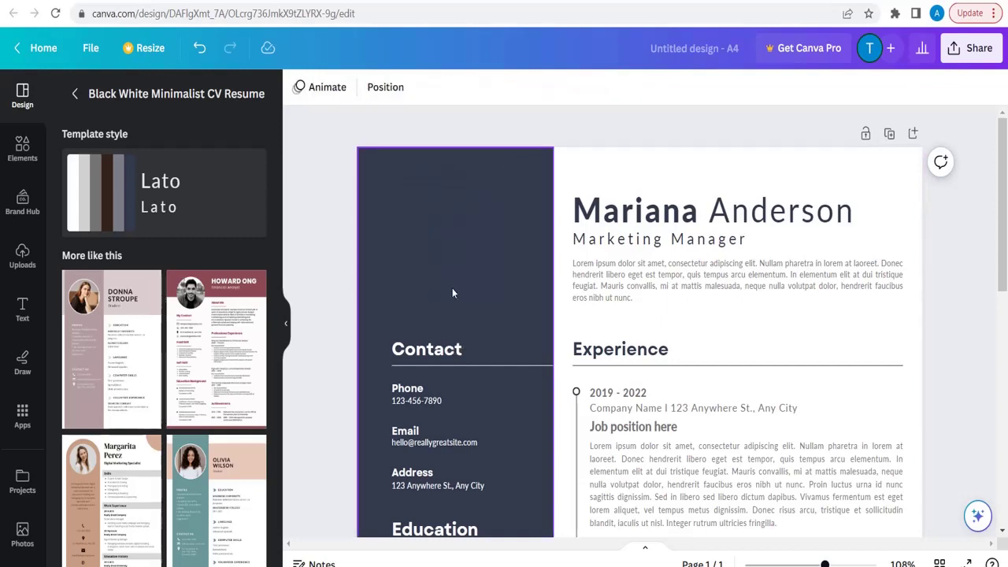
key(ctrl+z)
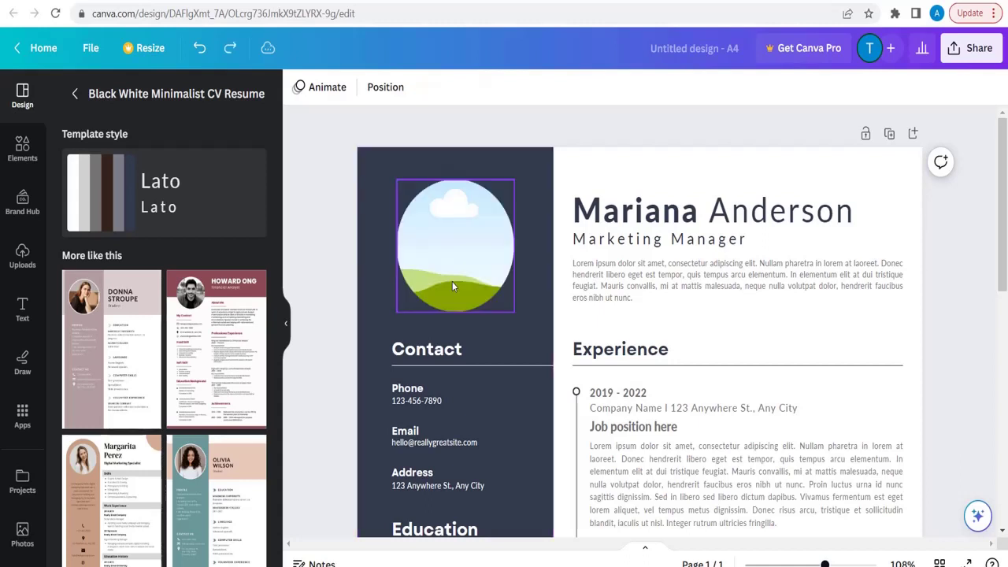
click(470, 242)
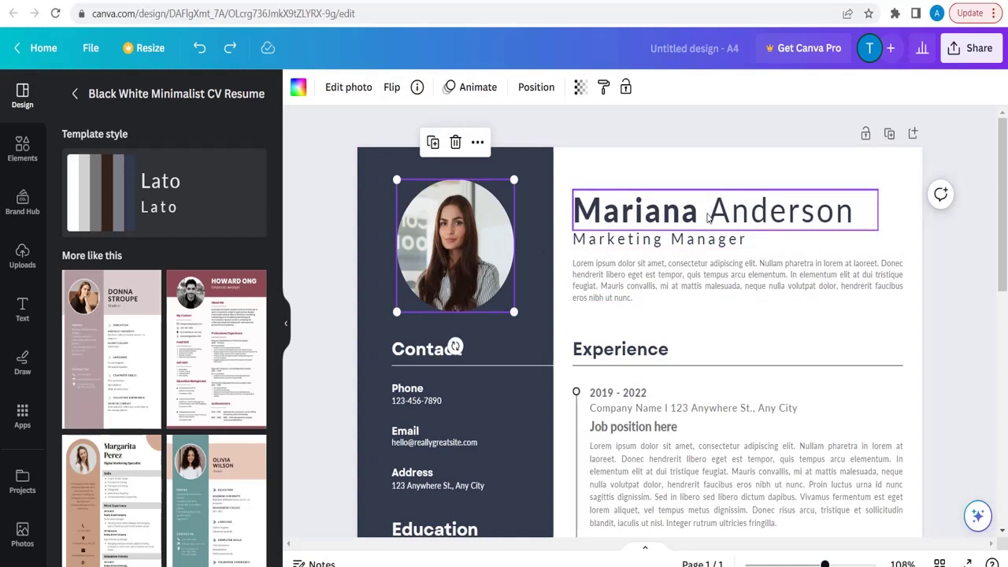
Replace the job title under the name with "QA Engineer".
click(718, 214)
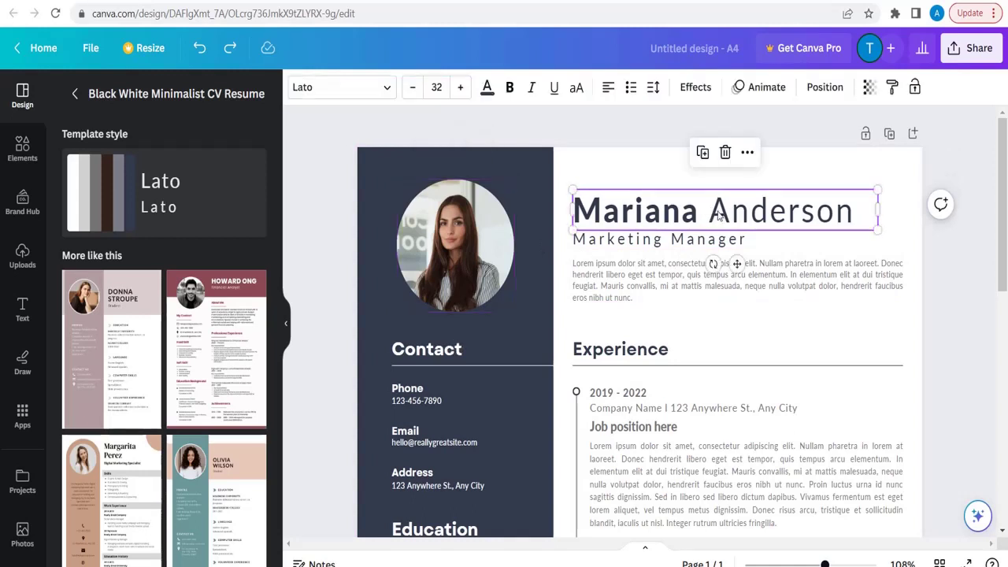
click(634, 247)
click(634, 247)
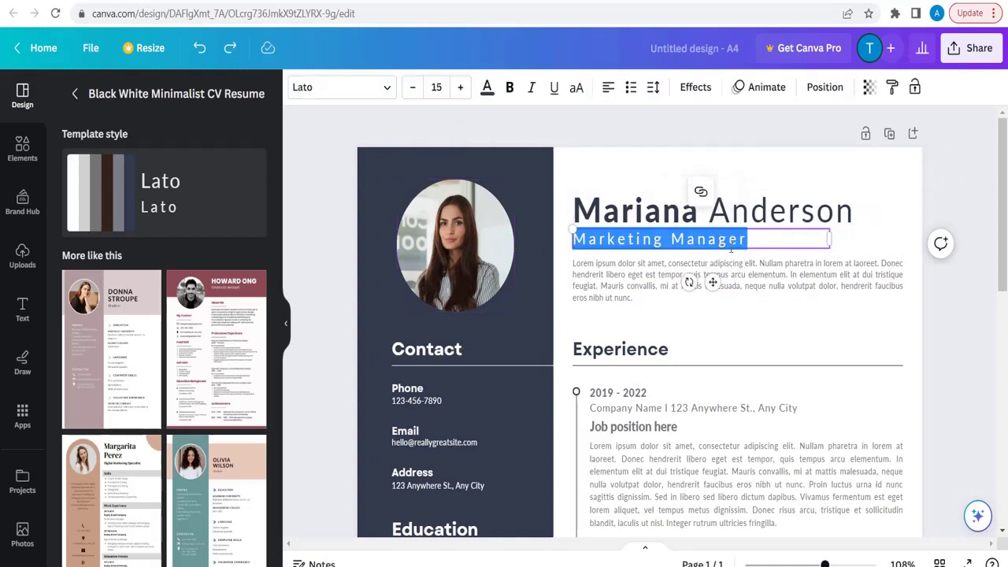
key(BackSpace)
text(QA W)
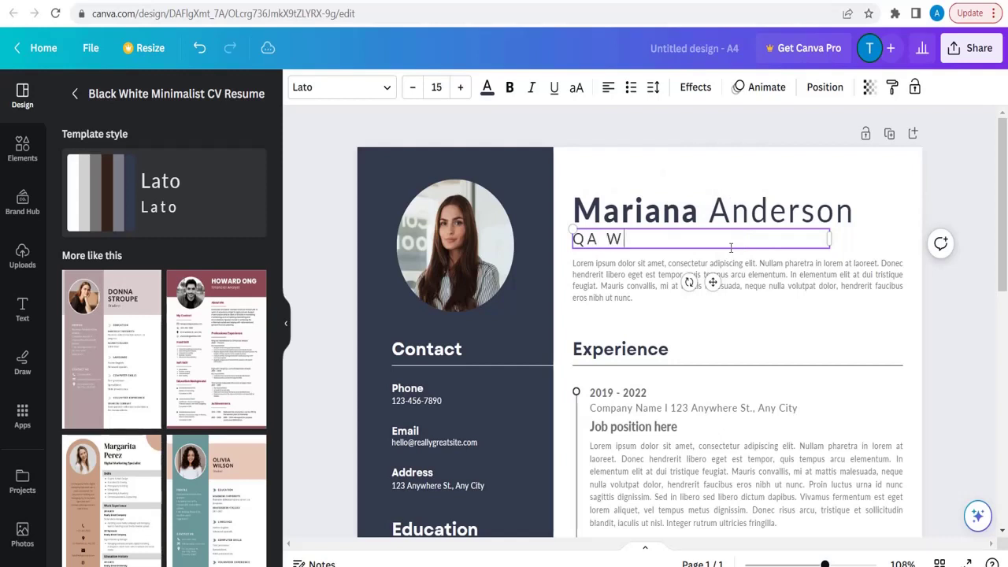
key(BackSpace)
text(Engineer)
Replace the placeholder summary with a profile beginning "Competent, diligent Quality Analyst with X years of experience in Manual testing, Automation testing, Database testing".
click(615, 293)
double_click(637, 296)
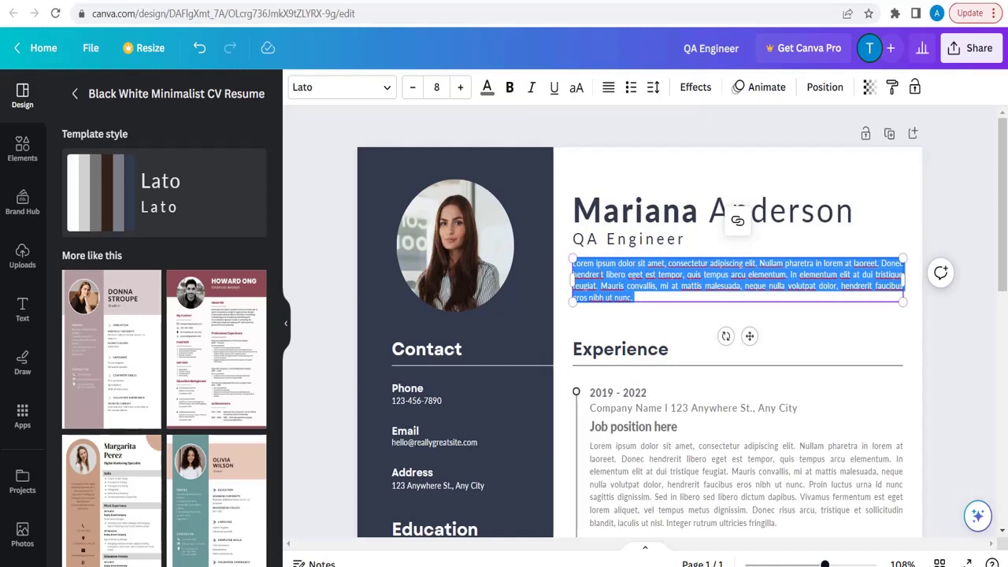
click(636, 299)
drag(636, 298, 569, 262)
text(Competent, diligent Quality Analyst with X years of experience in Manual testing, Automation testing, Database testing, API testing, Cloud technology. And well versed using different automation framework like cucumber, Mocha, Jasmine, Appium. I am seeking for a position to utilize my skills & abilities in an industry that offers professional growth while being resourceful.)
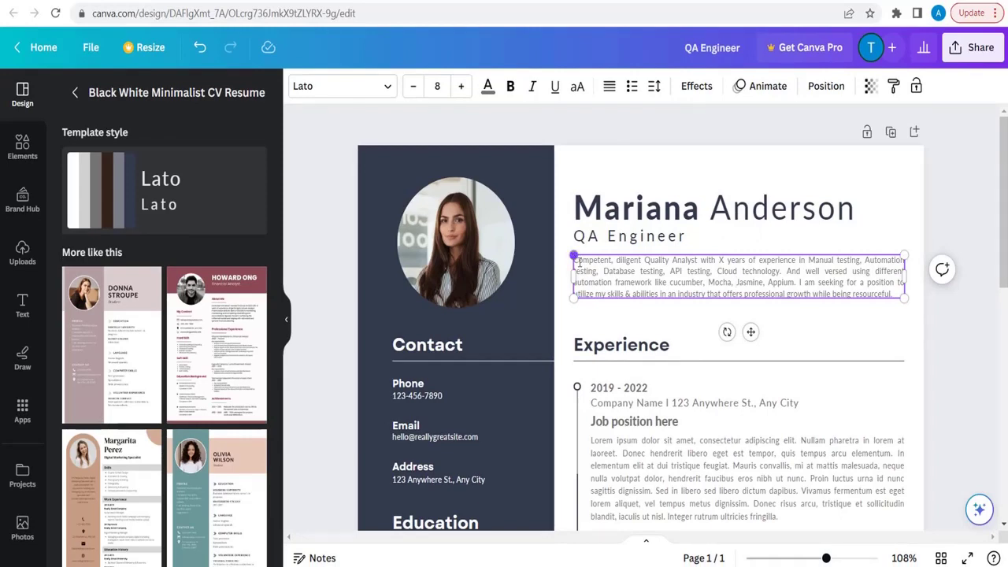
Examine the new summary text up close, and review the Experience and Contact sections of the resume.
scroll(630, 284, up, 3)
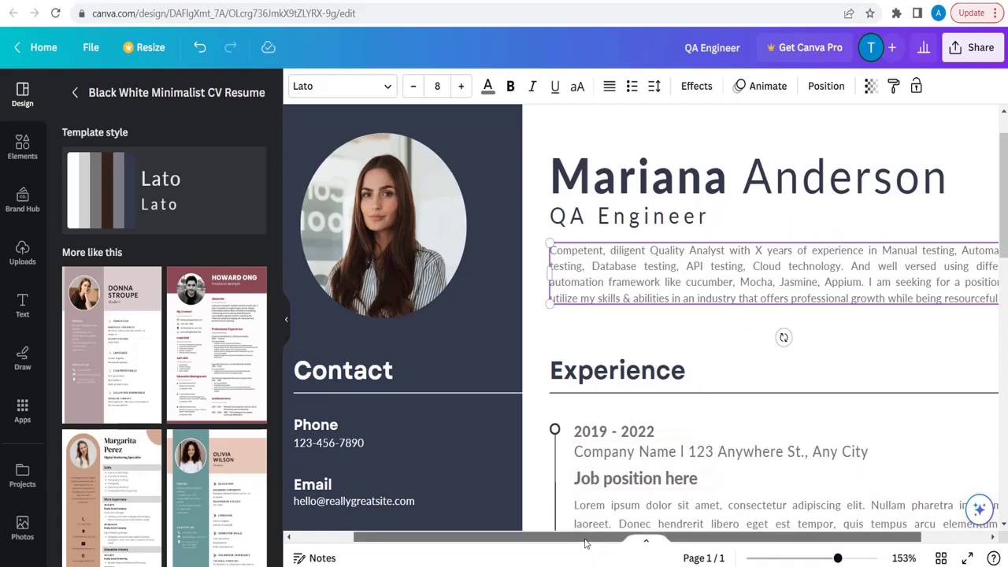
drag(587, 542, 685, 544)
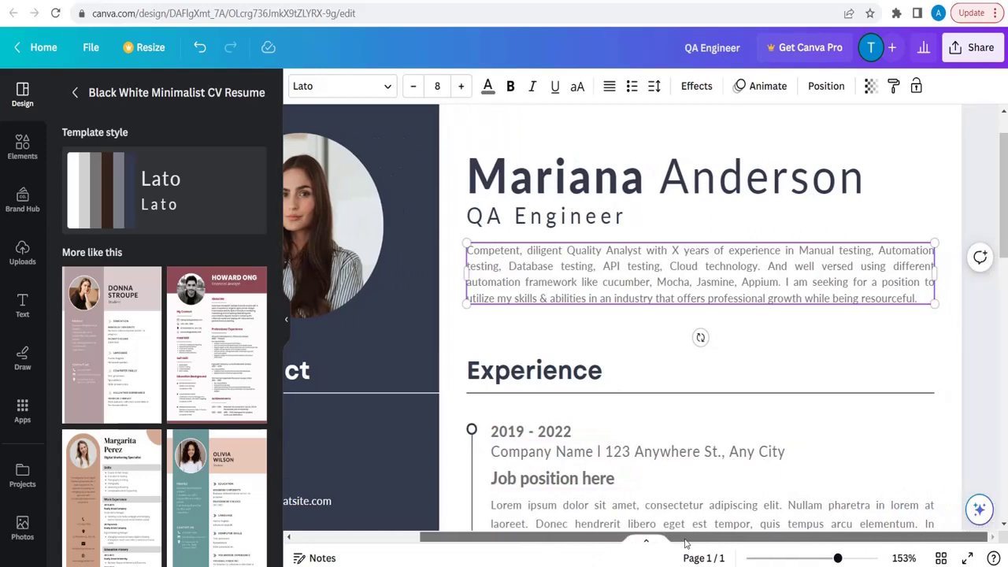
double_click(674, 251)
click(832, 250)
scroll(627, 293, down, 3)
scroll(599, 340, down, 2)
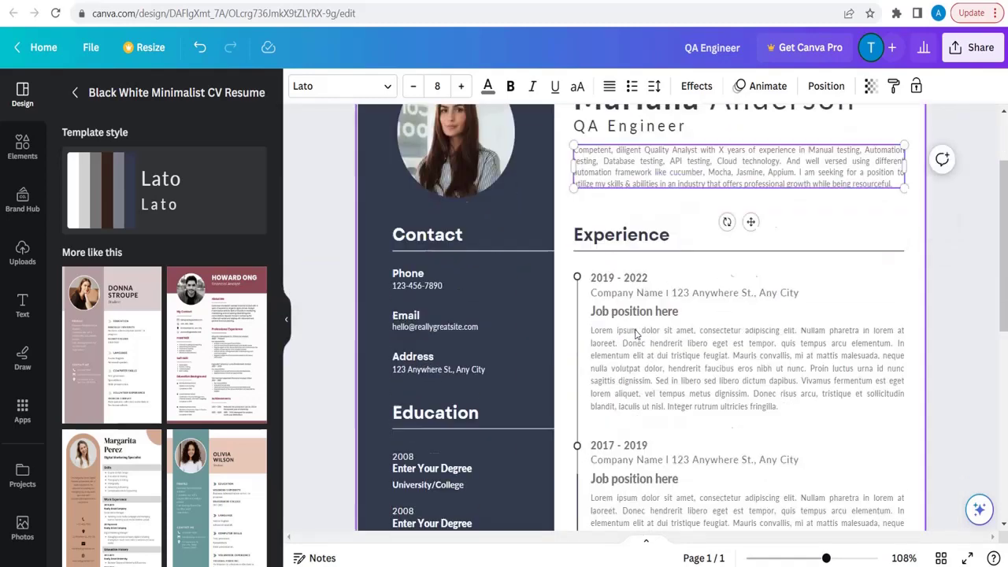
scroll(636, 334, down, 2)
click(614, 132)
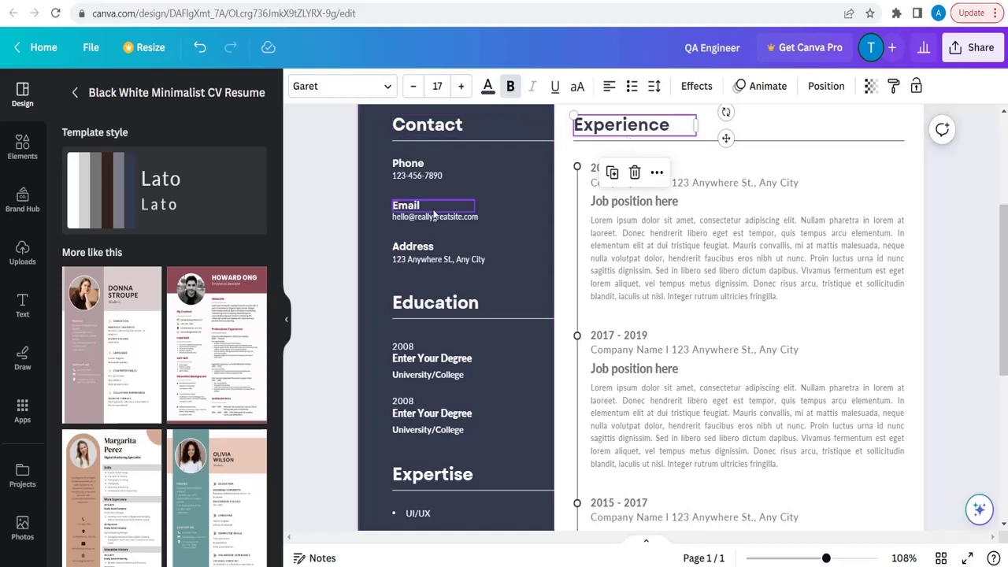
scroll(435, 151, up, 3)
scroll(414, 266, down, 2)
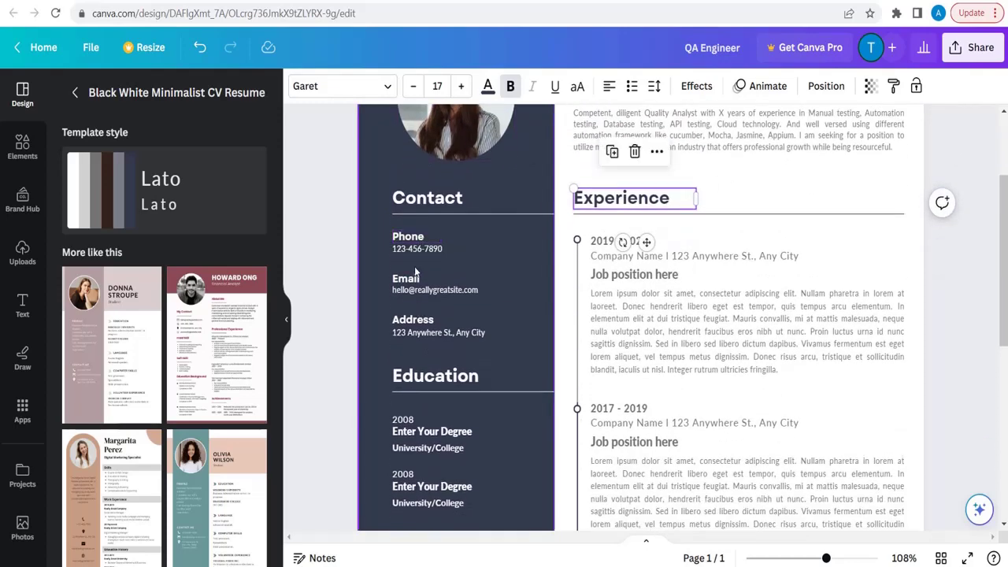
Review the year, degree and college fields of the Education section in the resume's sidebar.
scroll(415, 336, down, 2)
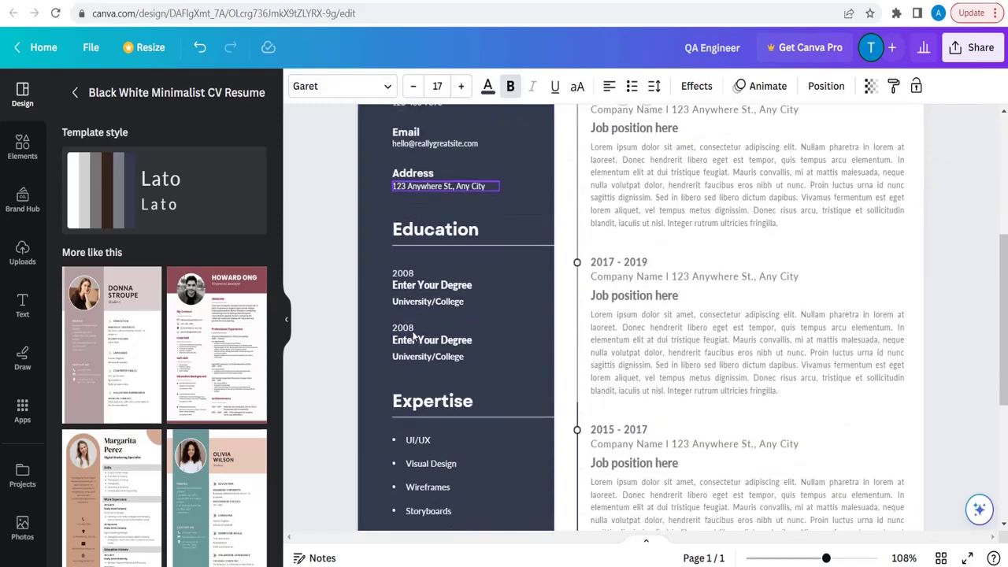
click(443, 301)
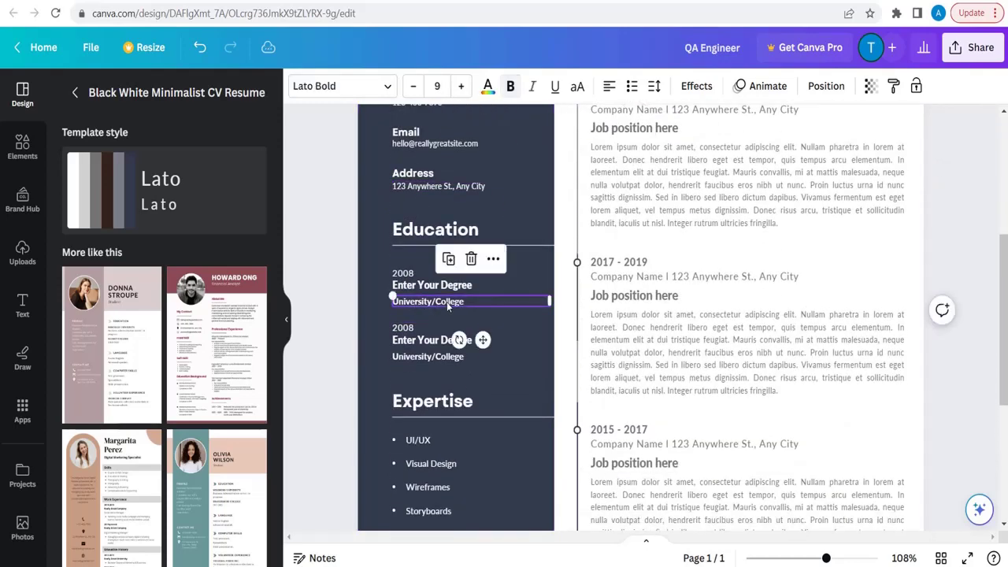
click(402, 270)
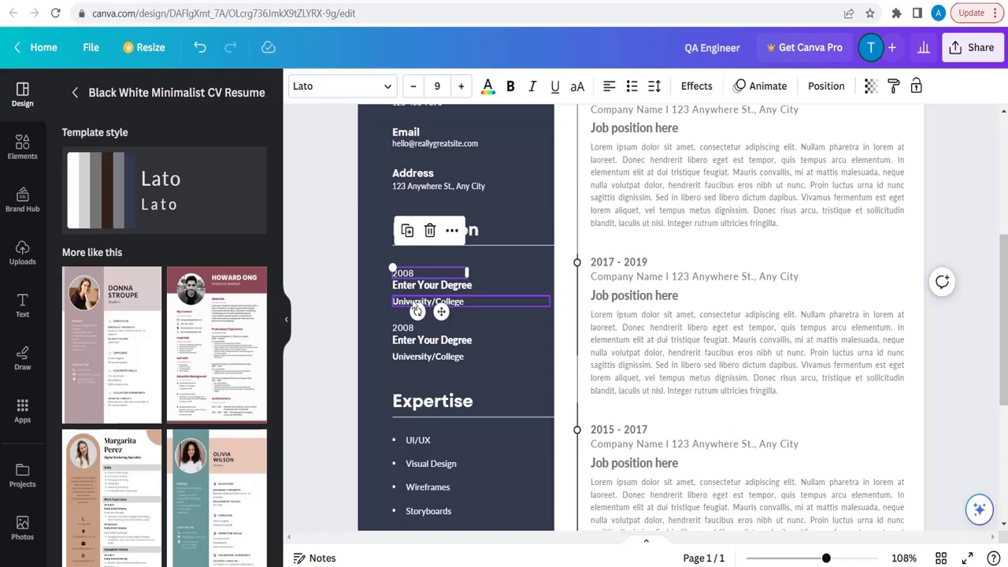
scroll(429, 360, down, 3)
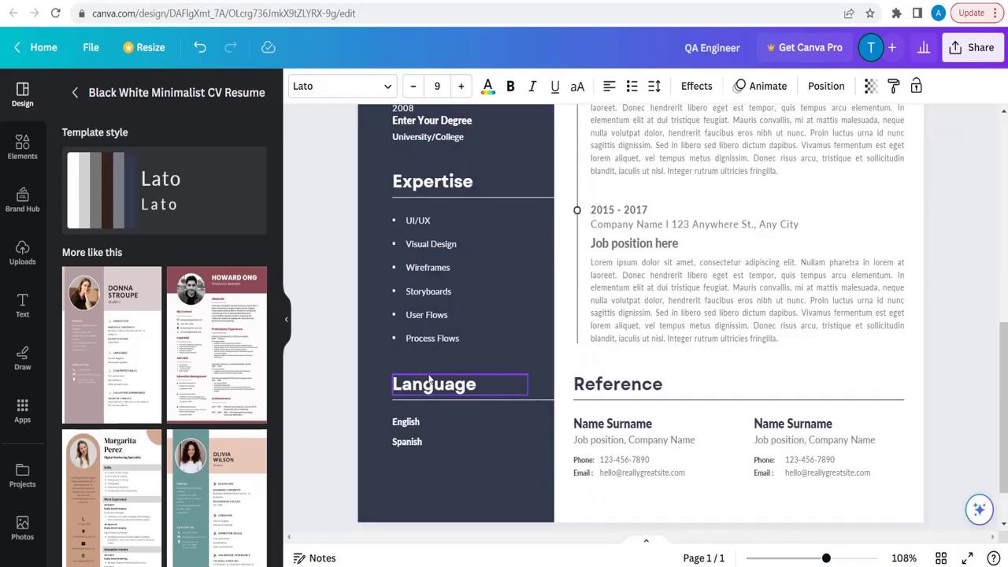
Replace the first Expertise bullet, "UI/UX", with "Manual".
click(425, 186)
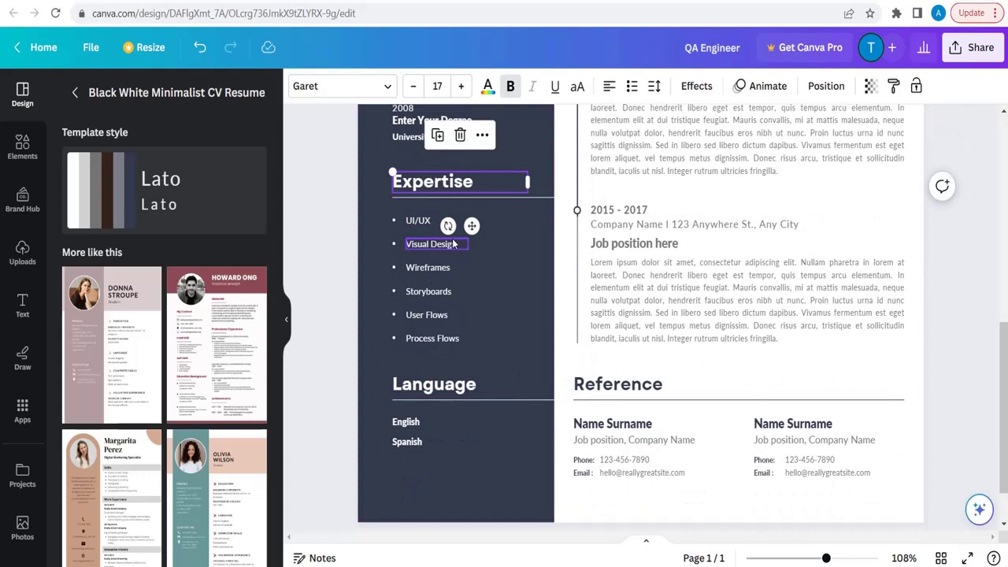
click(414, 222)
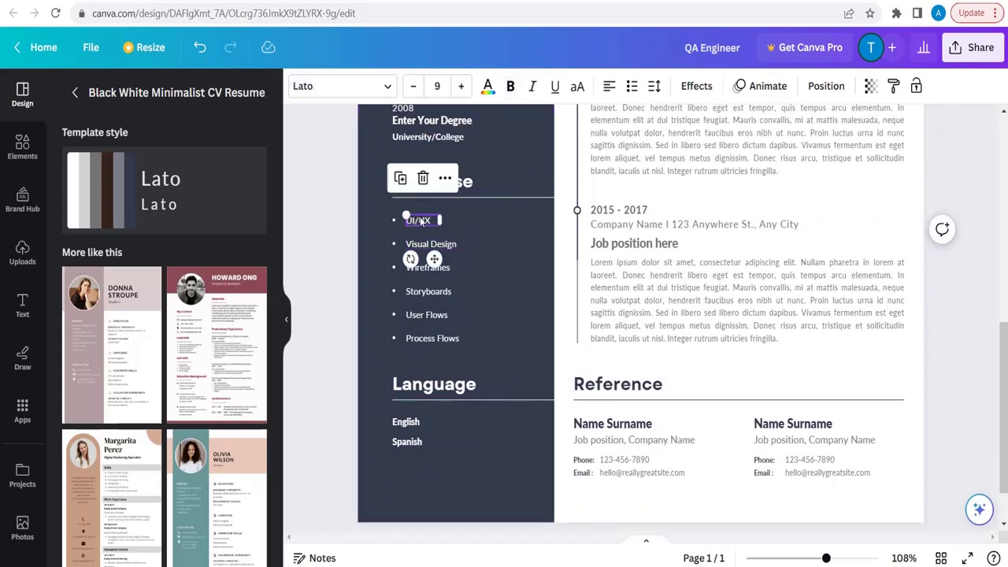
double_click(419, 221)
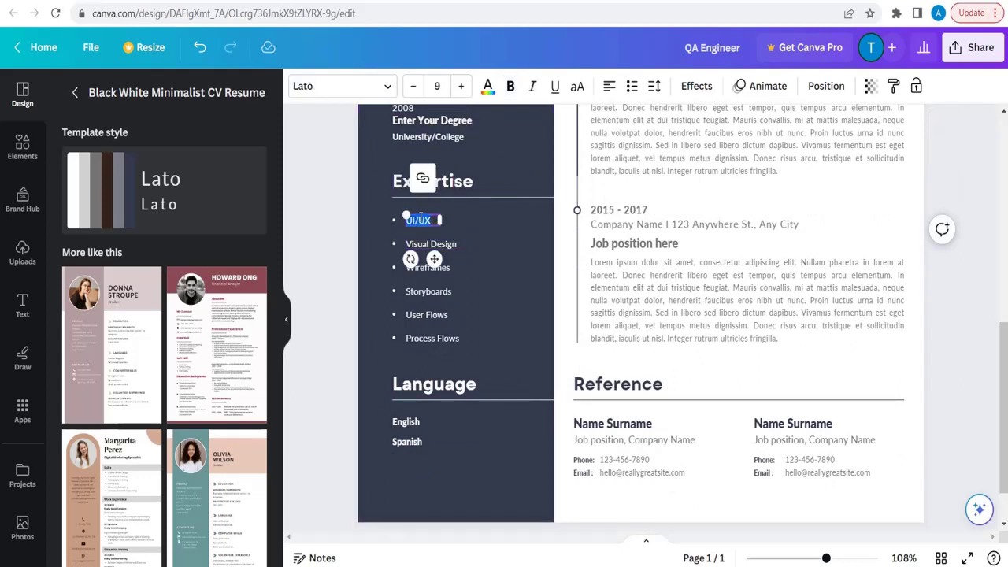
text(Manual)
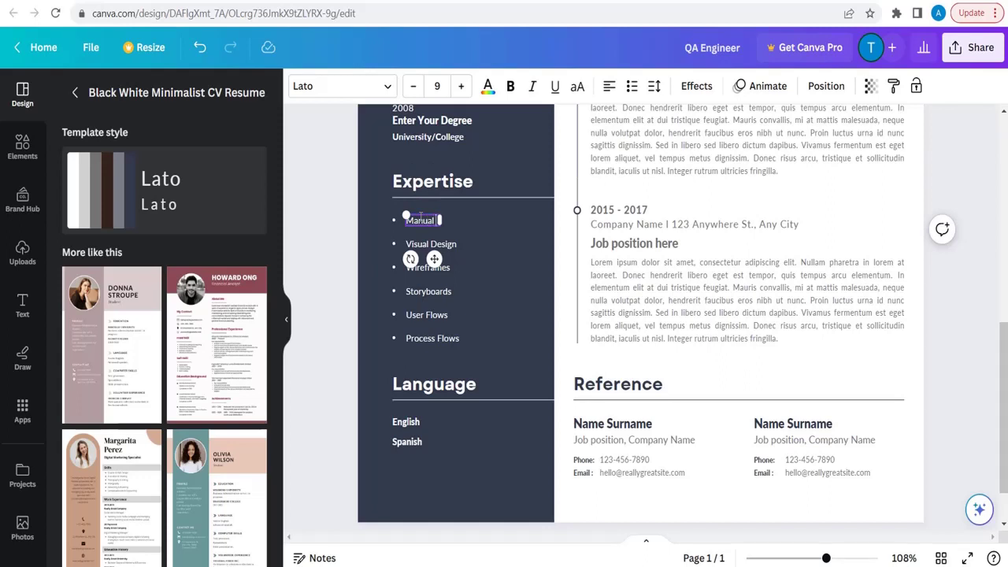
Rename the Expertise heading in the sidebar to "Skillset".
double_click(426, 186)
text(S)
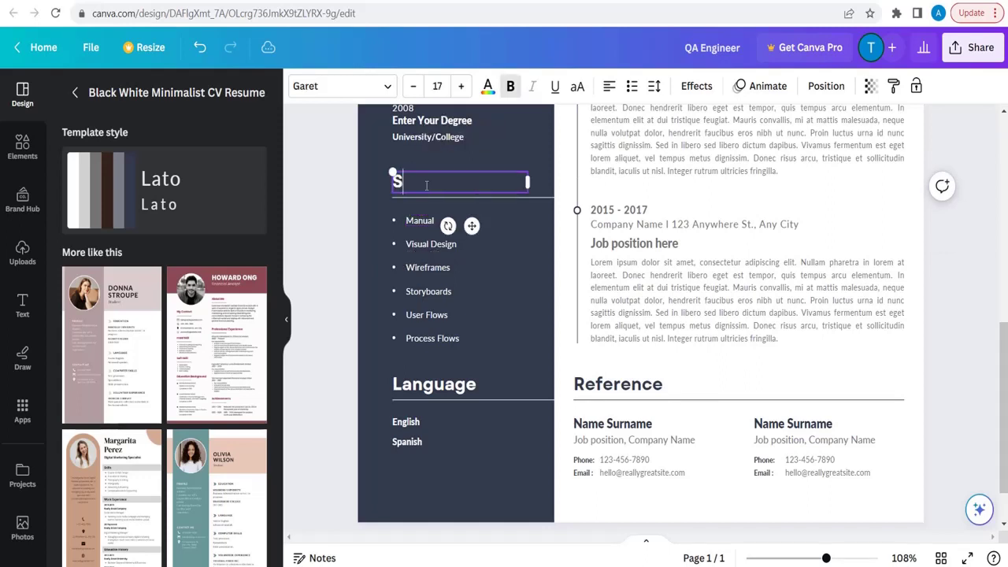
text(killset)
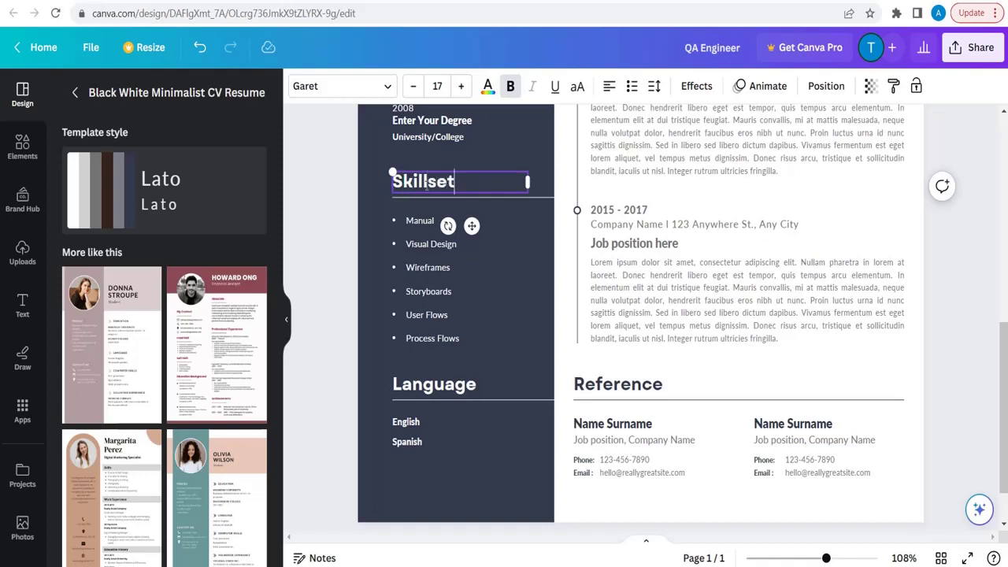
click(610, 244)
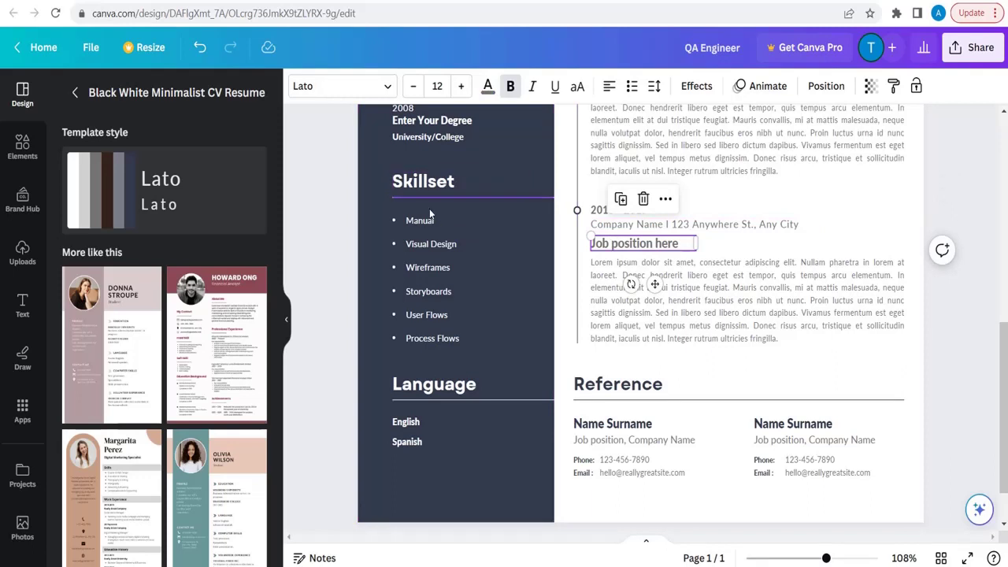
Extend the first Skillset bullet to "Manual Testing" and widen its text box so it fits on one line.
click(429, 188)
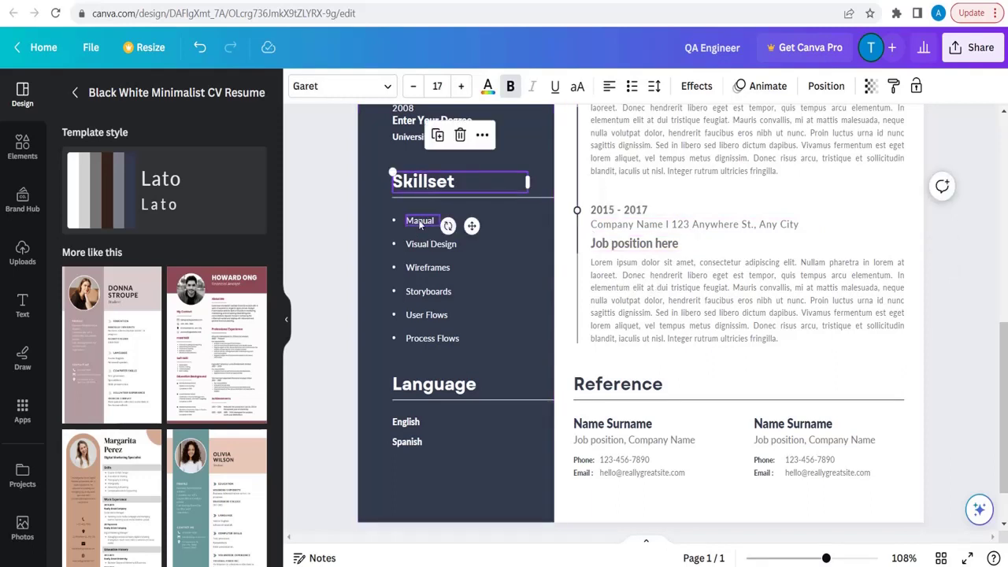
double_click(424, 221)
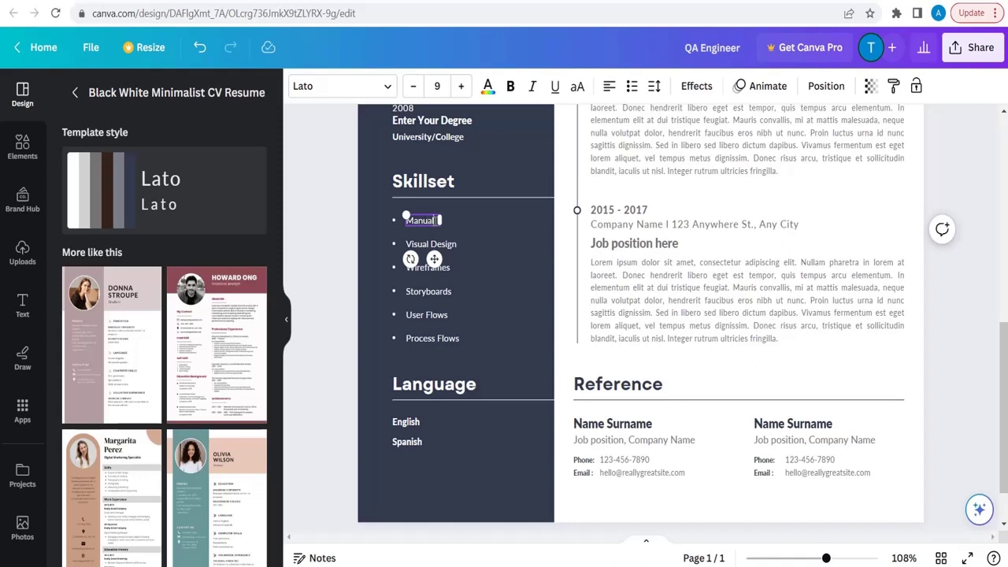
text(Tesy)
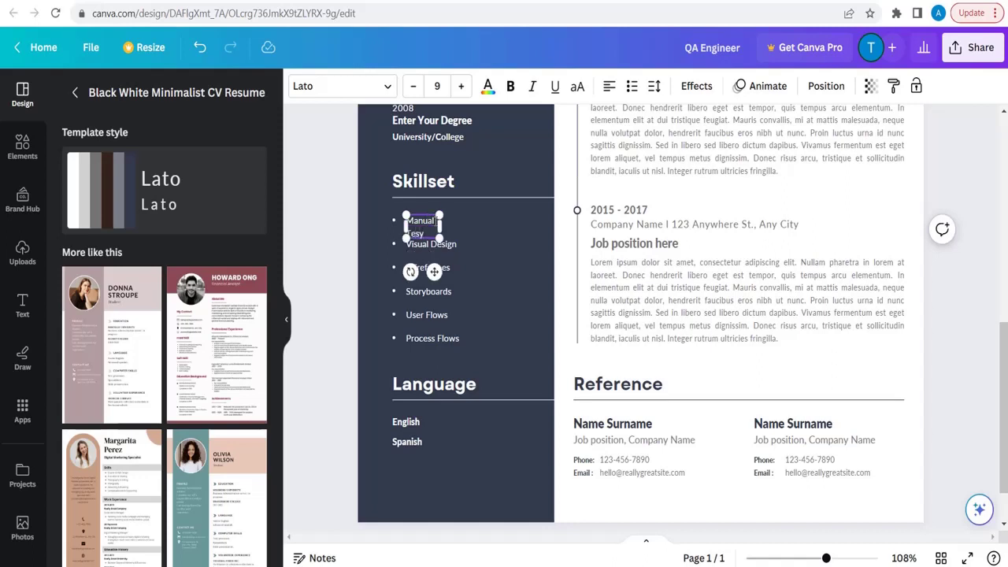
key(BackSpace)
text(ting)
drag(446, 229, 470, 229)
click(437, 245)
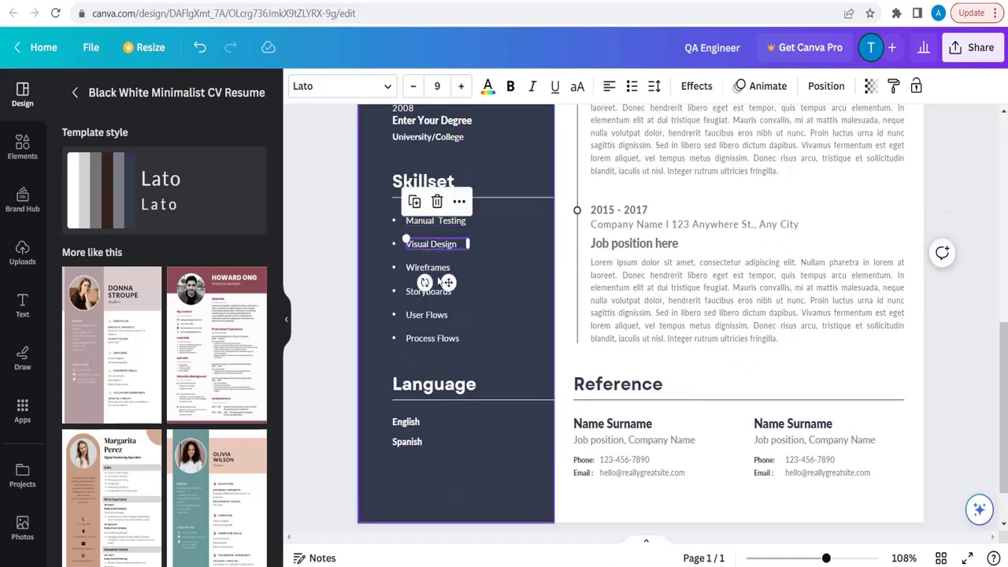
Replace the "Visual Design" bullet with "Automation Testing" and widen its text box to fit one line.
double_click(435, 244)
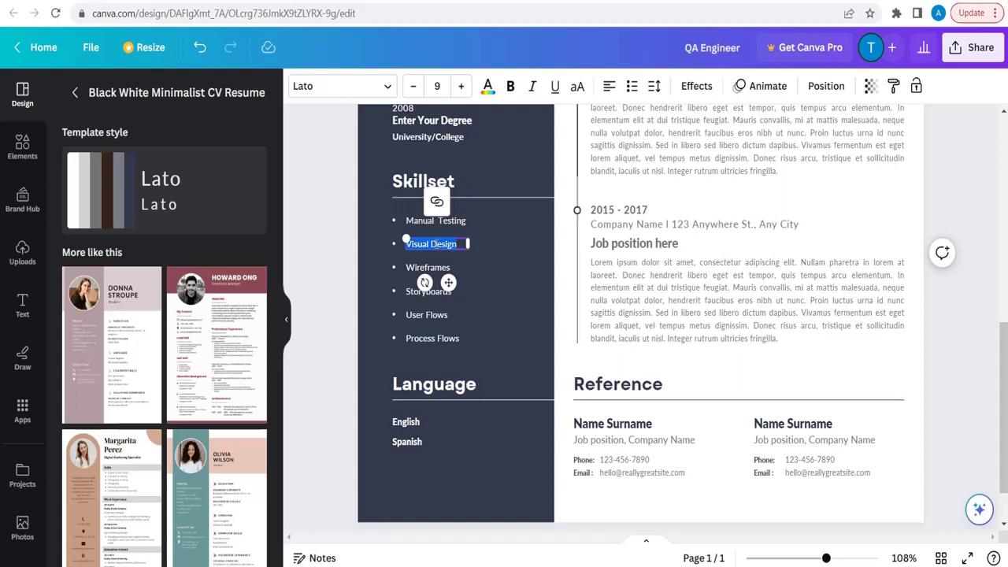
text(Aut)
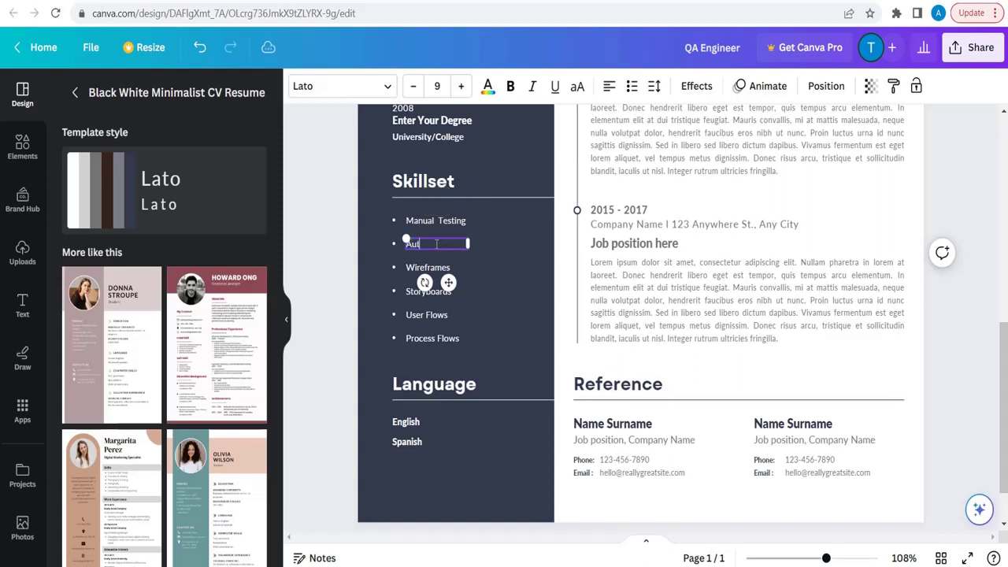
text(omation Test)
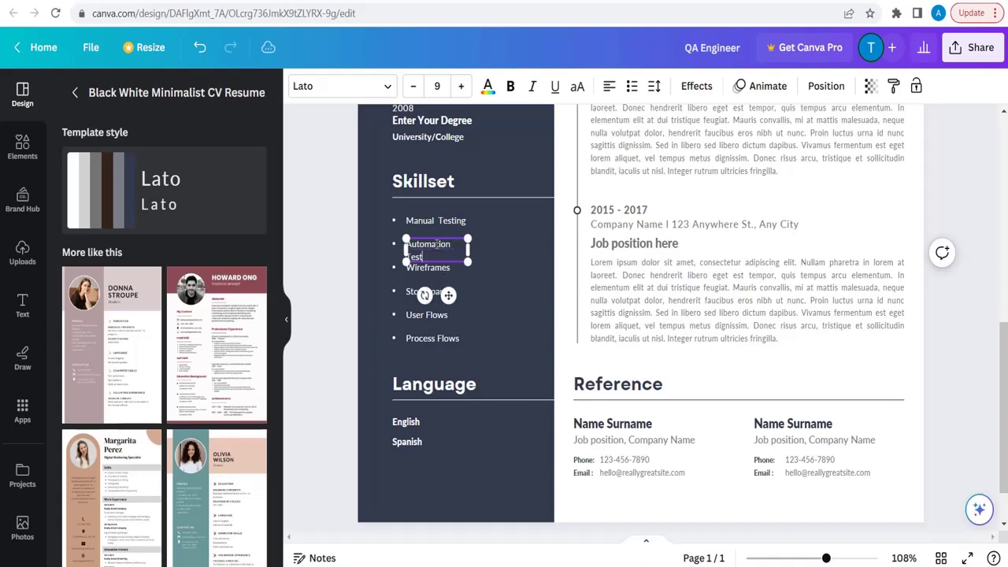
text(ing)
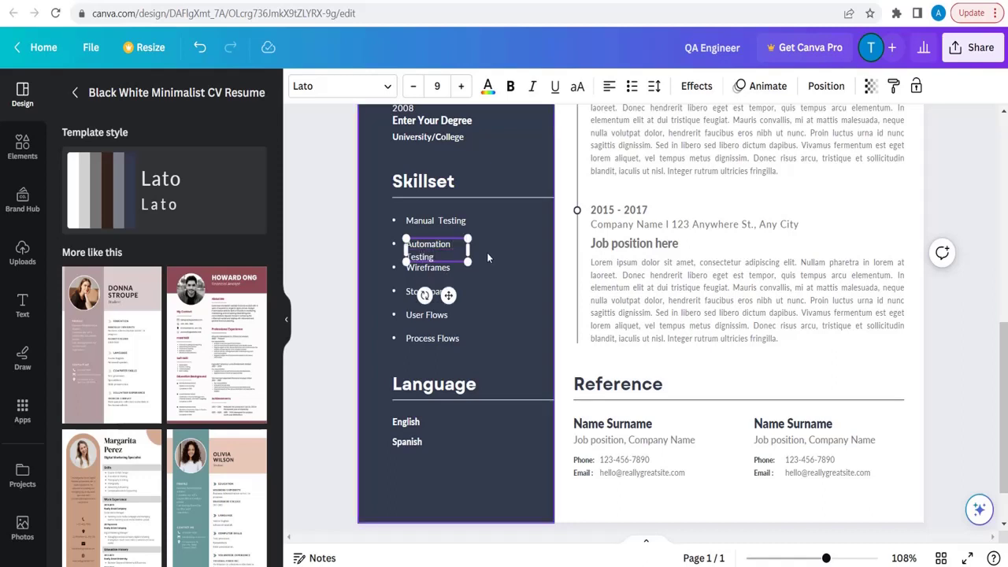
drag(467, 249, 483, 249)
Replace the "Wireframes" bullet with "Selenium" and the "Storyboards" bullet with "Java".
double_click(411, 269)
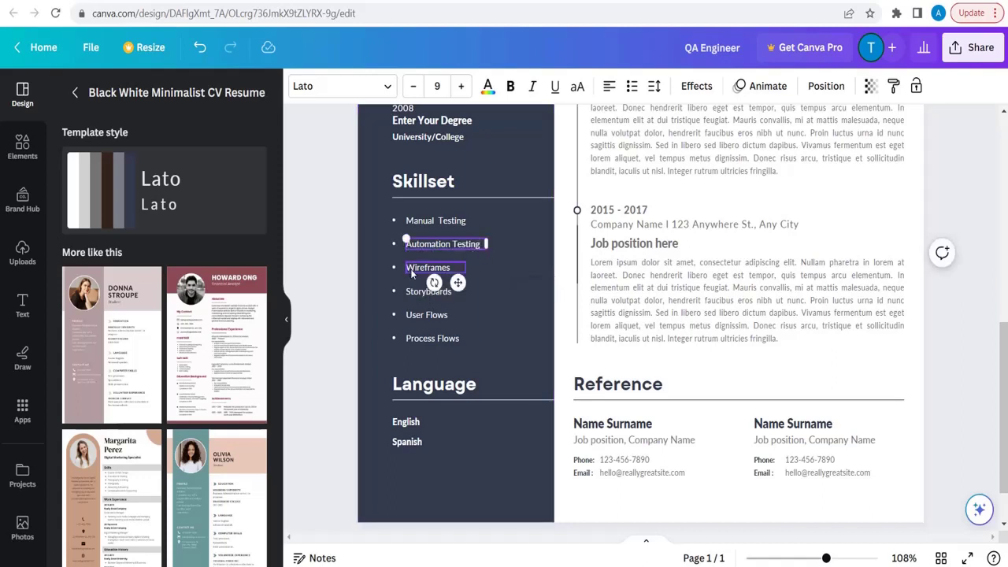
text(Selenium)
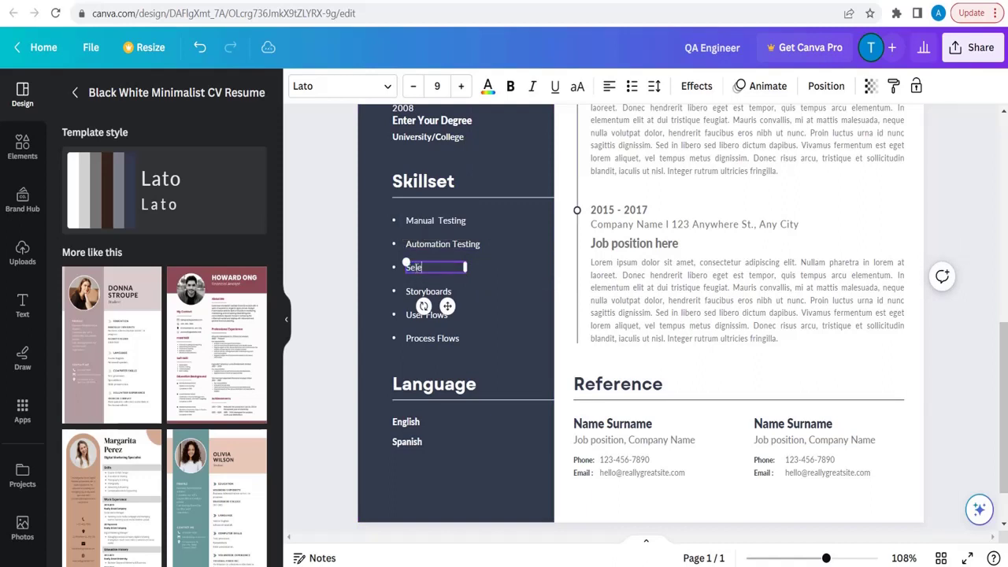
double_click(418, 290)
text(Java)
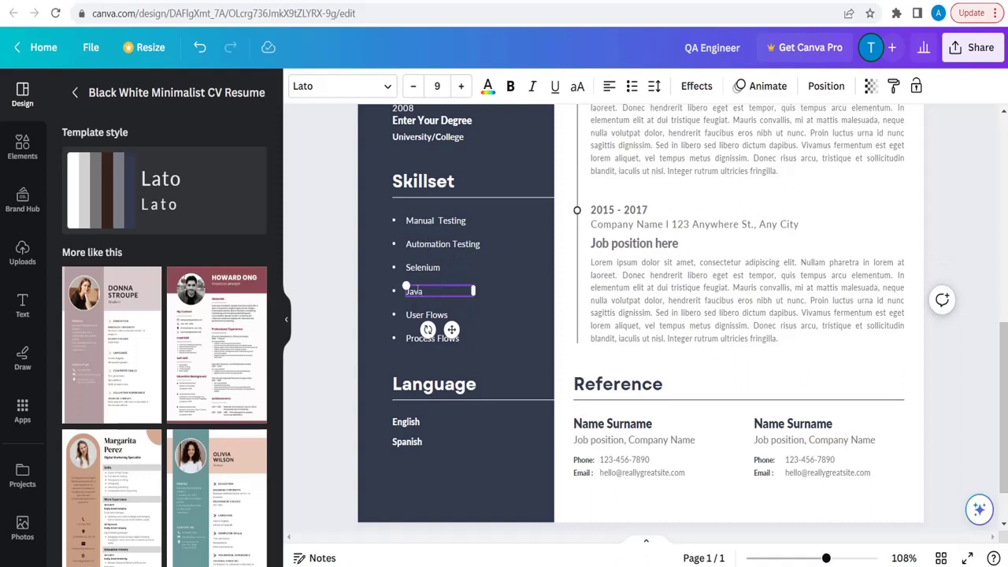
click(522, 303)
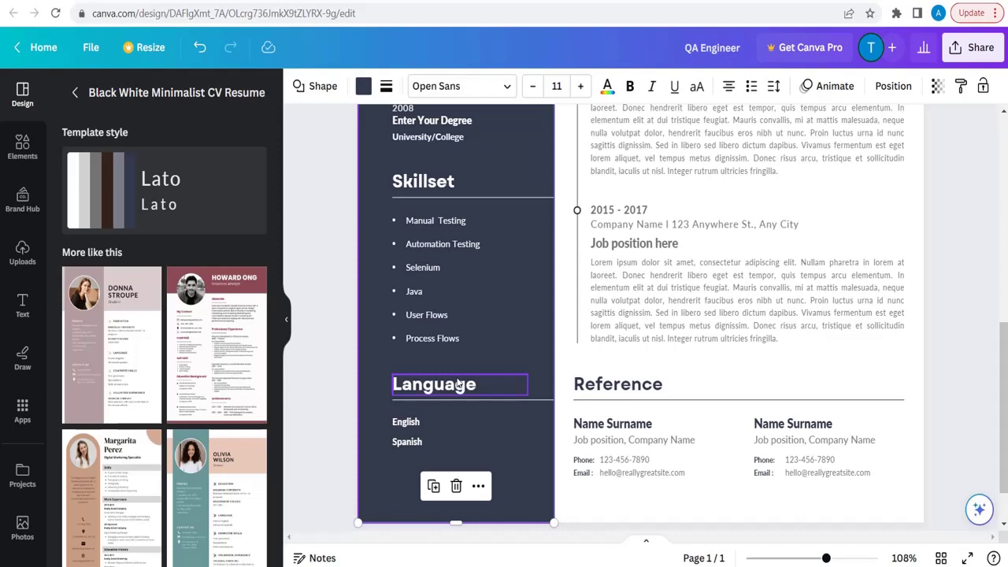
Review the Experience entries, the updated Skillset list and the Language section of the resume.
scroll(598, 315, up, 4)
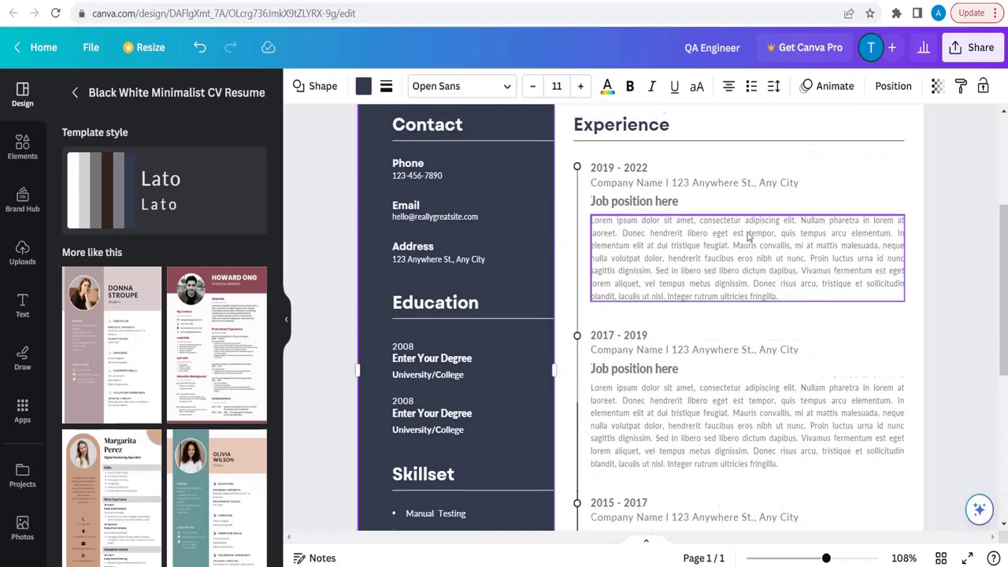
scroll(700, 300, down, 3)
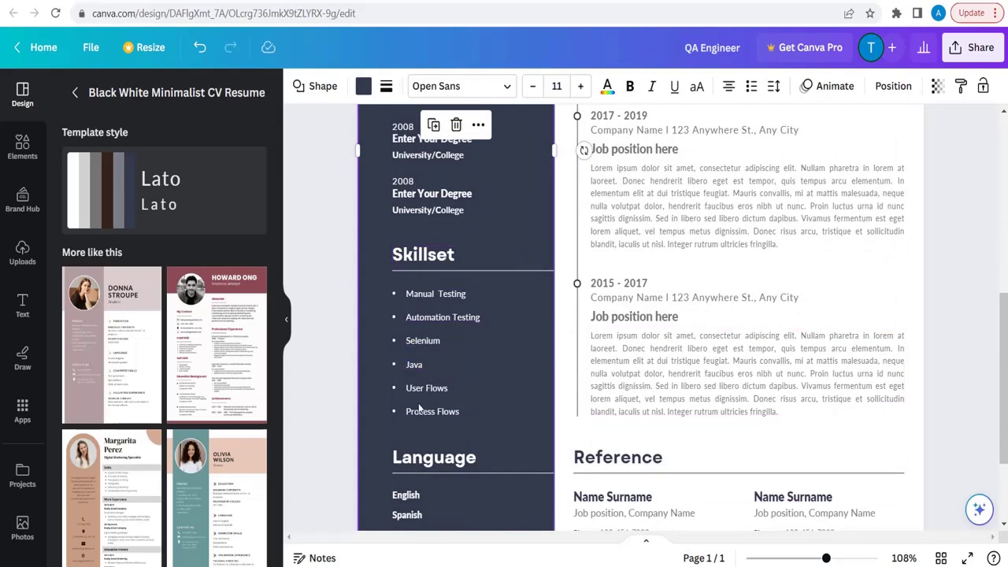
scroll(439, 411, down, 2)
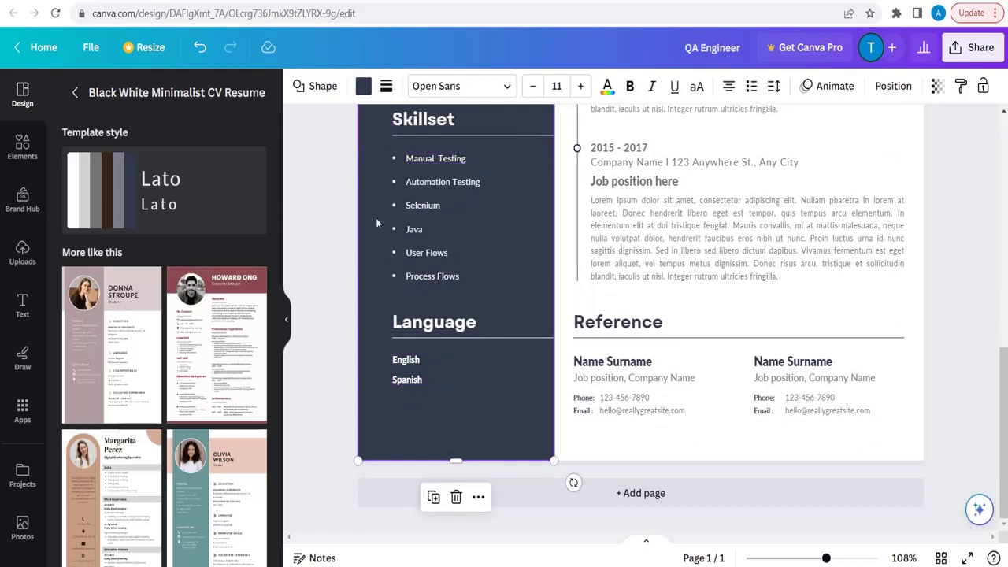
click(406, 381)
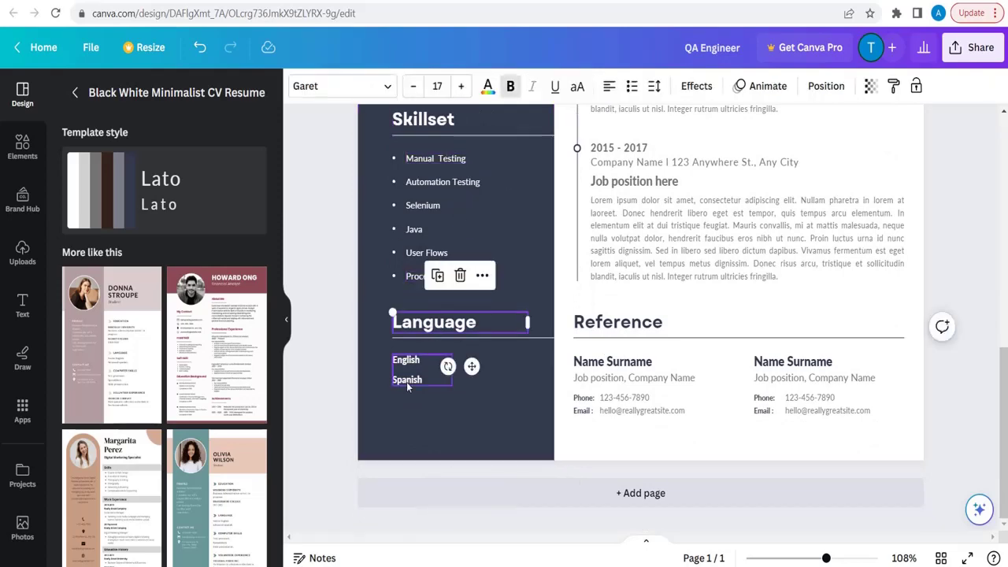
scroll(724, 308, up, 3)
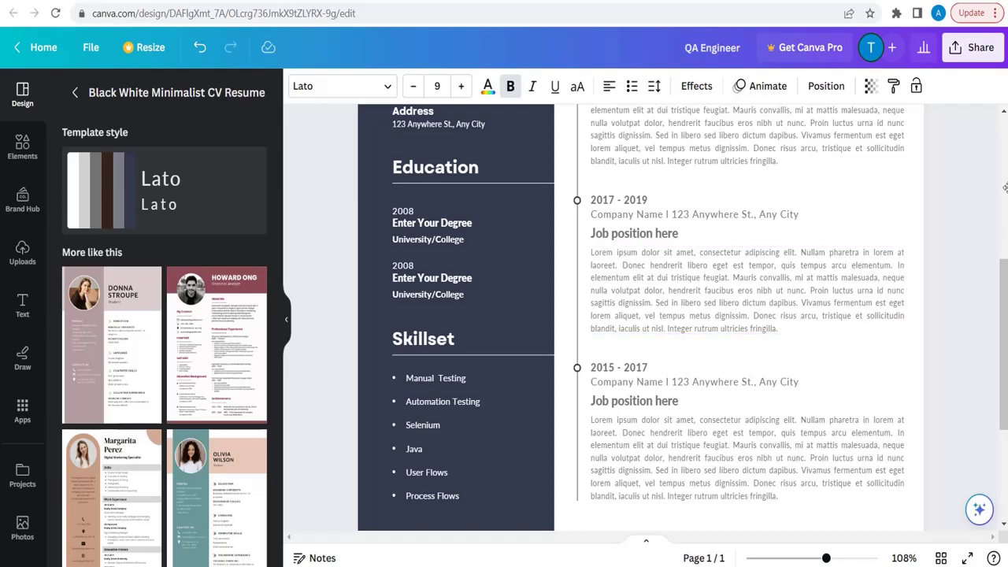
Replace the Experience heading above the job entries with "Education".
scroll(732, 303, up, 5)
double_click(634, 291)
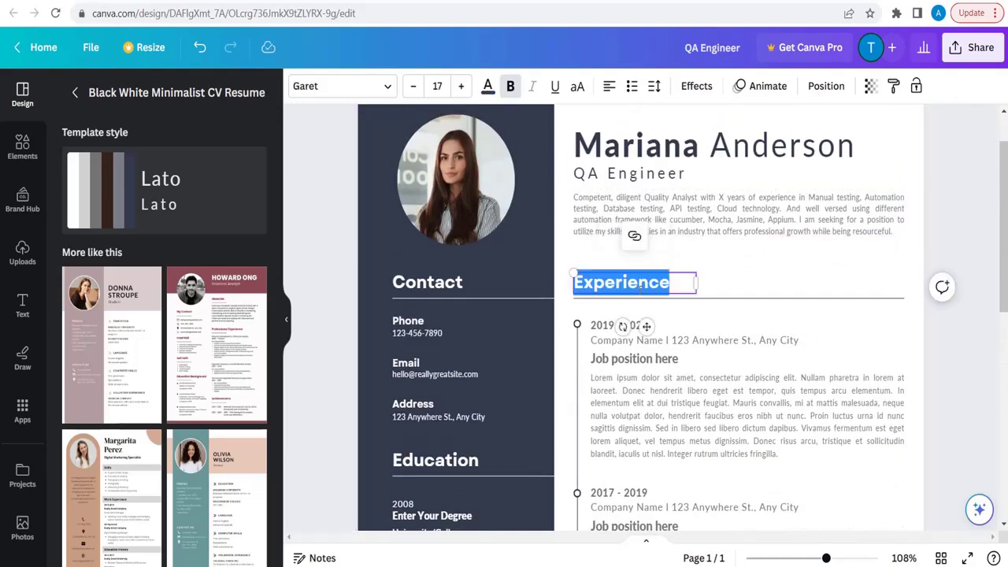
text(A)
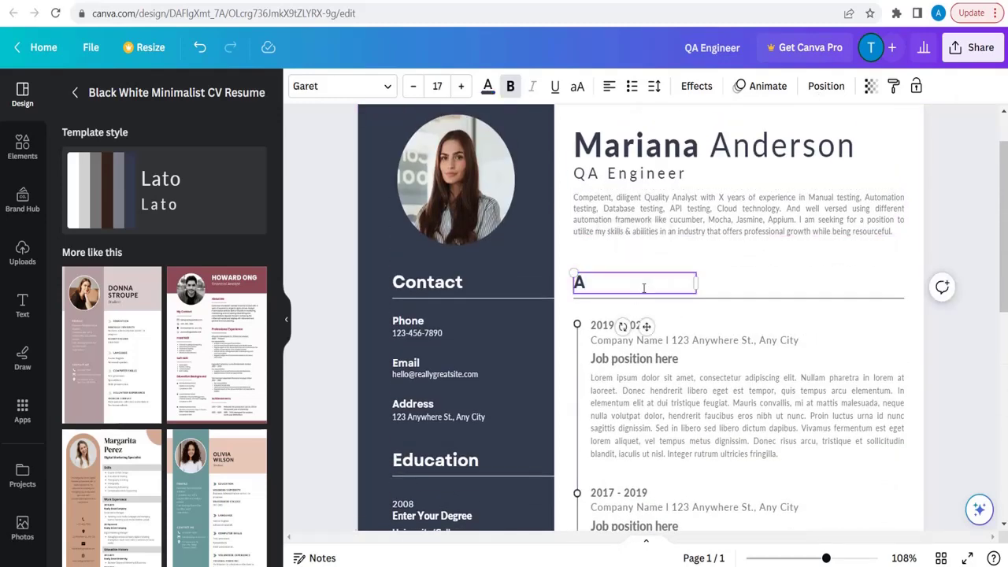
key(BackSpace)
text(Edi)
key(BackSpace)
text(uta)
key(BackSpace)
key(BackSpace)
text(cation)
key(BackSpace)
key(BackSpace)
text(ion)
click(747, 340)
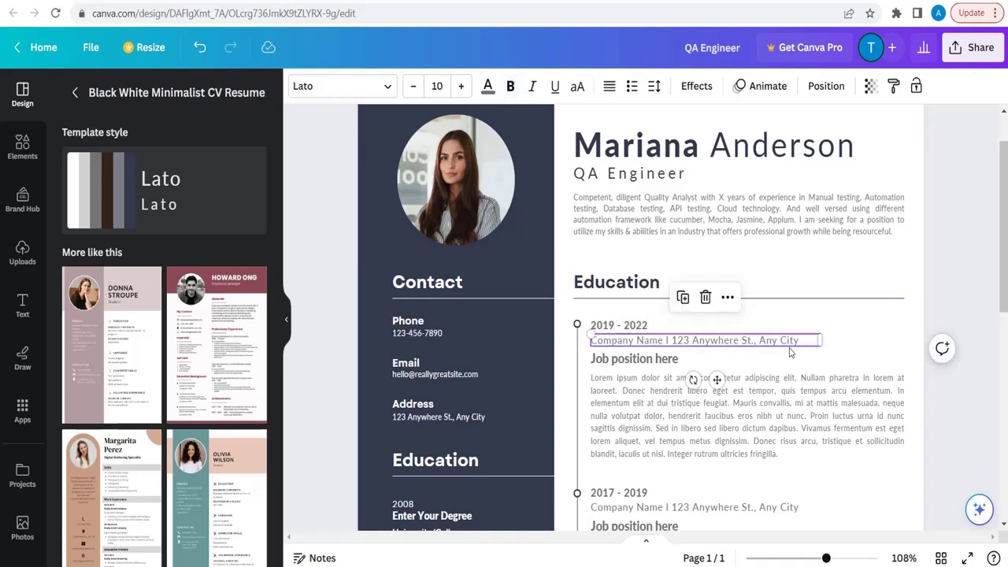
scroll(789, 352, down, 2)
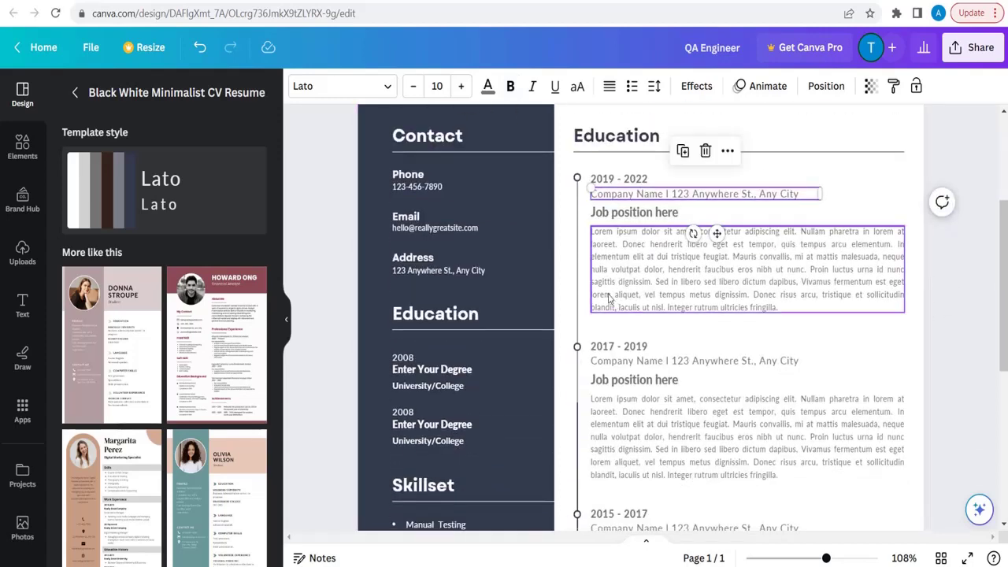
click(596, 145)
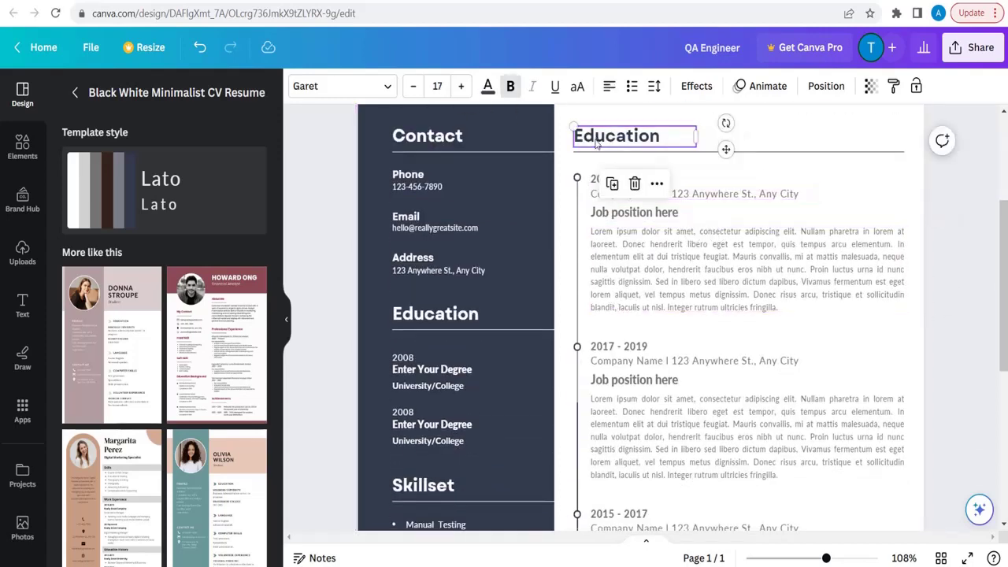
double_click(666, 138)
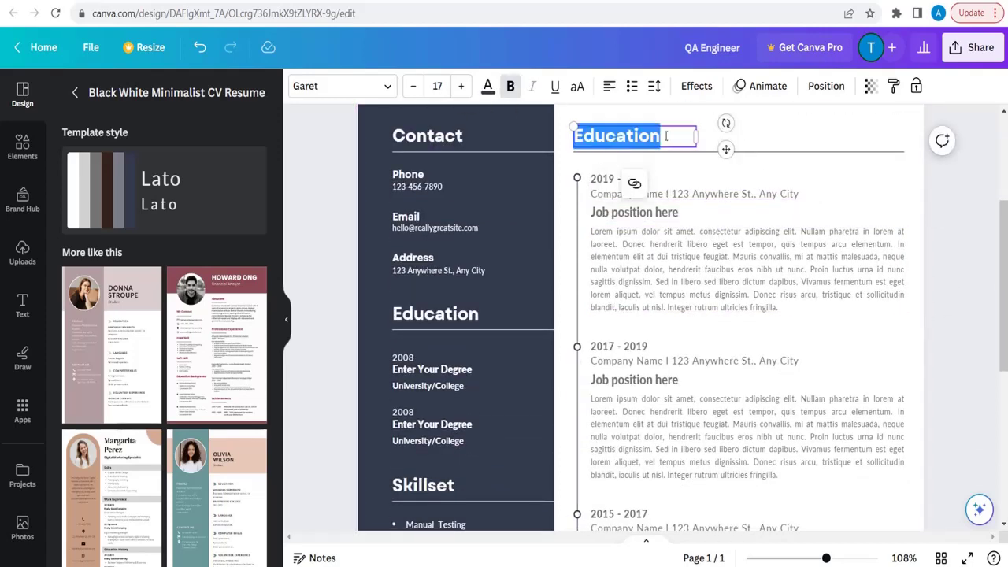
text(Projec)
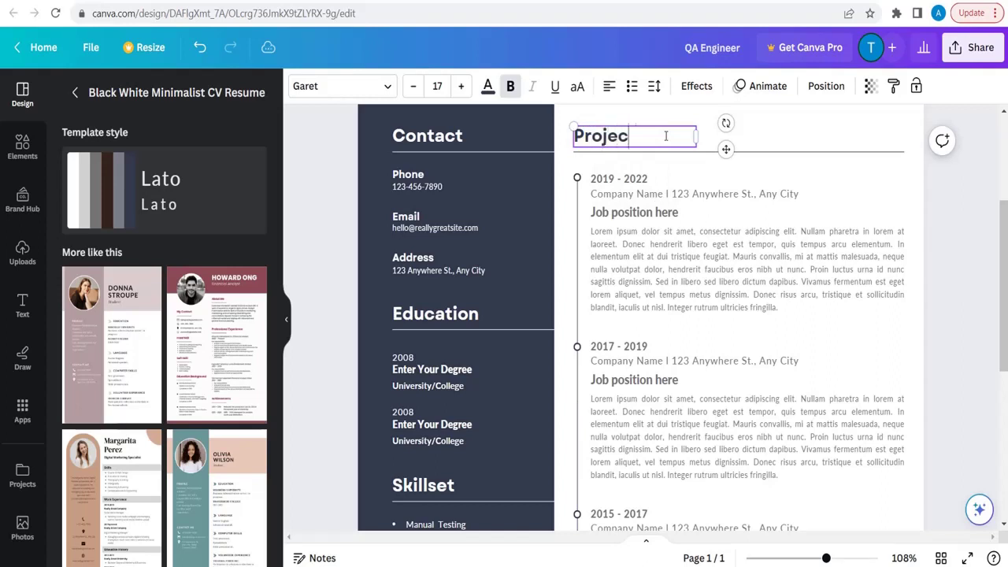
text(ts)
key(ctrl+z)
key(ctrl+z)
Replace the Education heading above the job entries with "Experience".
key(BackSpace)
key(BackSpace)
key(BackSpace)
key(BackSpace)
key(BackSpace)
key(BackSpace)
key(BackSpace)
text(i)
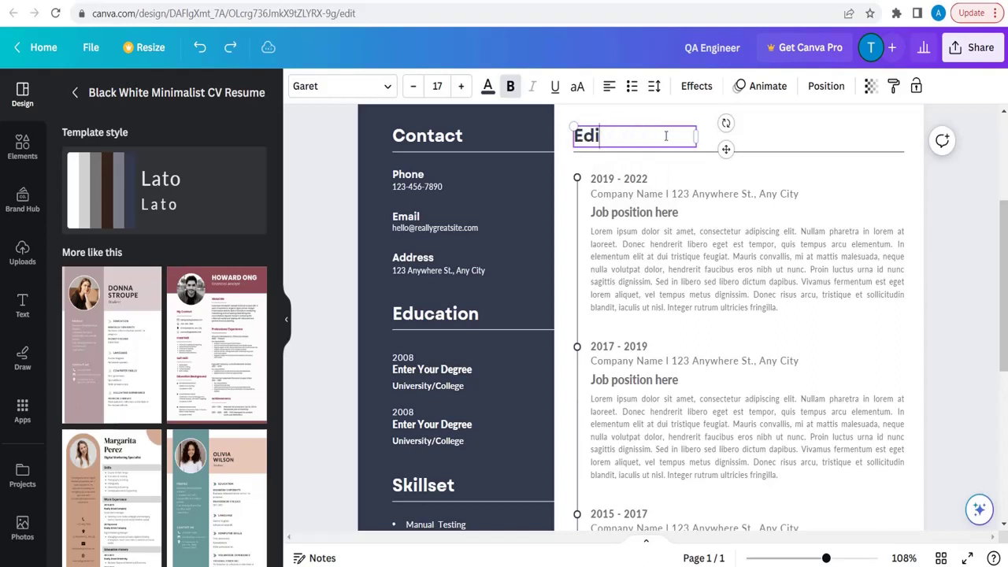
key(BackSpace)
key(BackSpace)
key(BackSpace)
text(Experience)
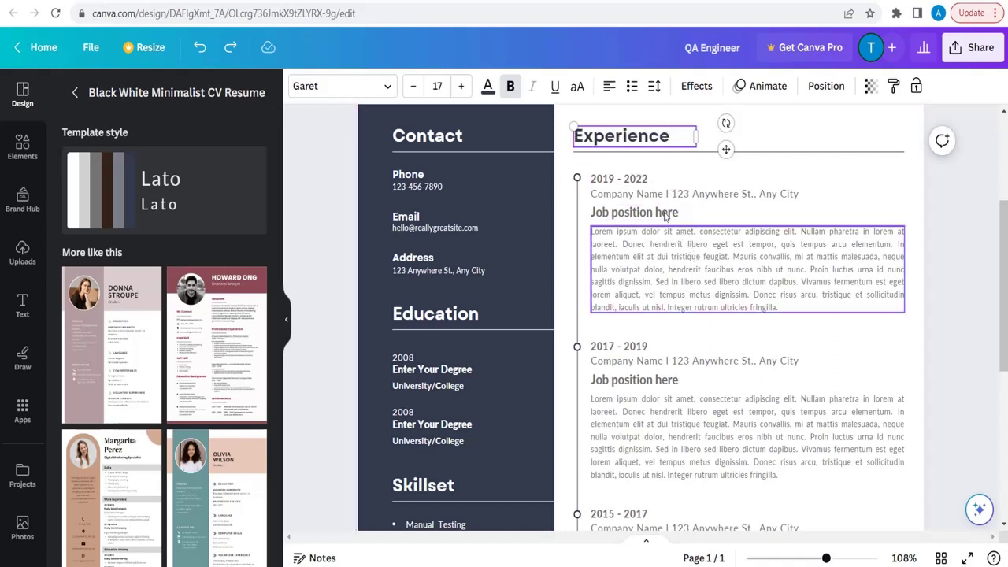
click(643, 186)
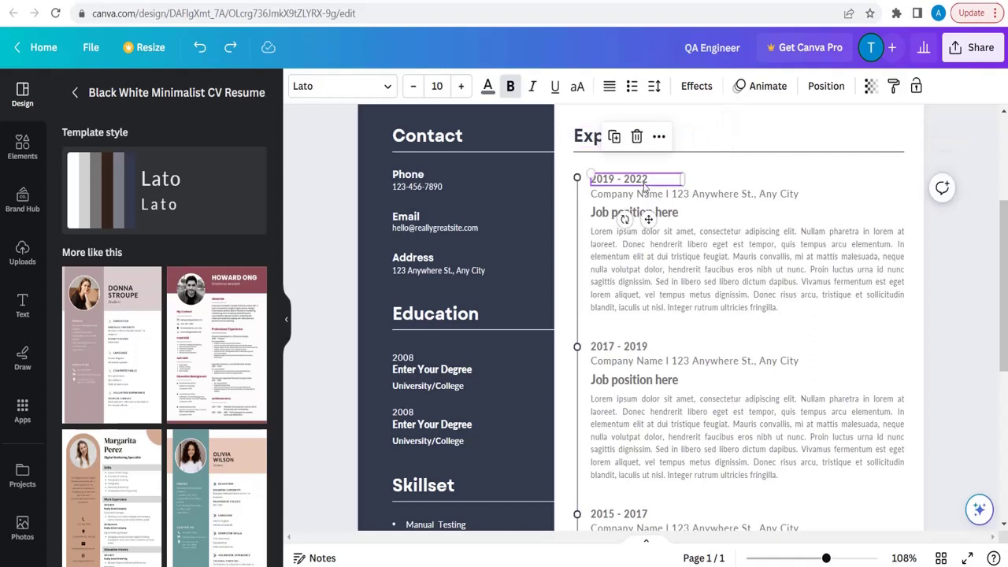
click(654, 197)
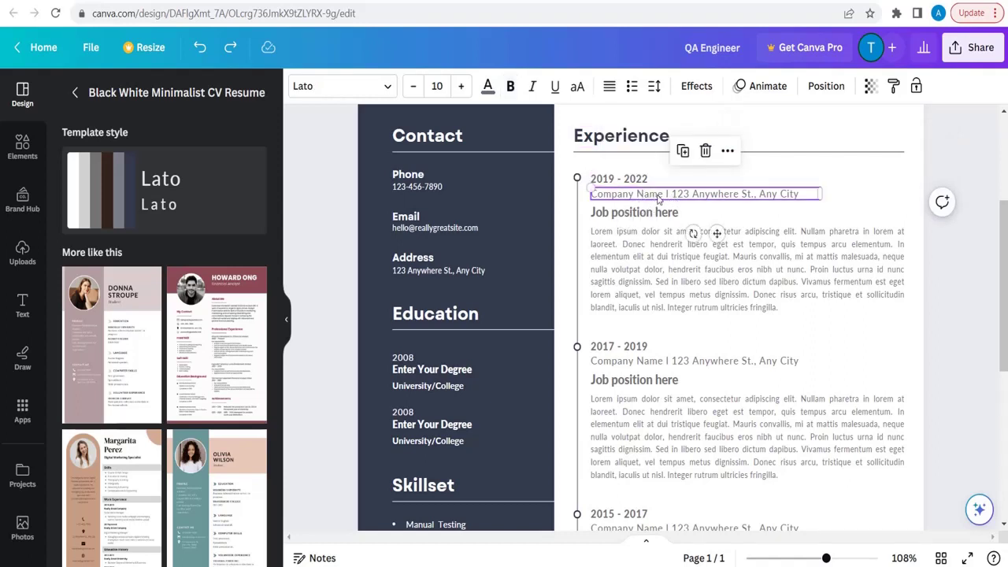
double_click(706, 194)
drag(799, 194, 671, 194)
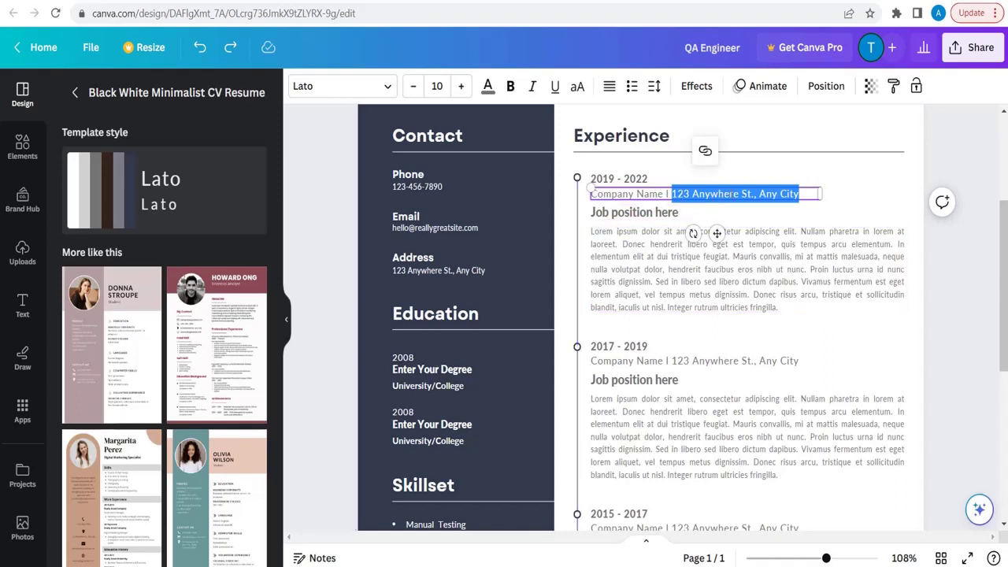
Change the date range of the first Experience entry to "09-2019 - Present".
click(608, 179)
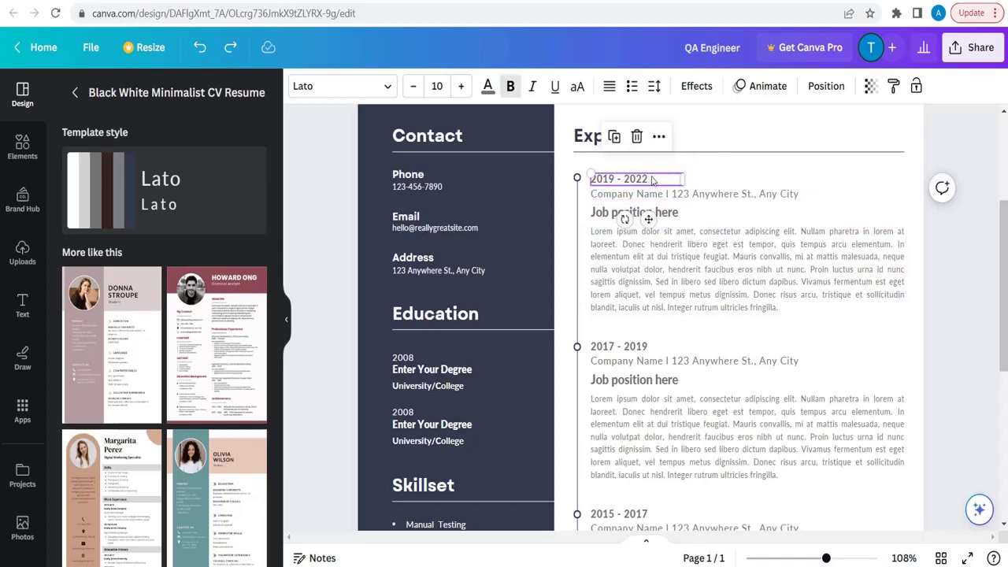
double_click(619, 184)
click(621, 183)
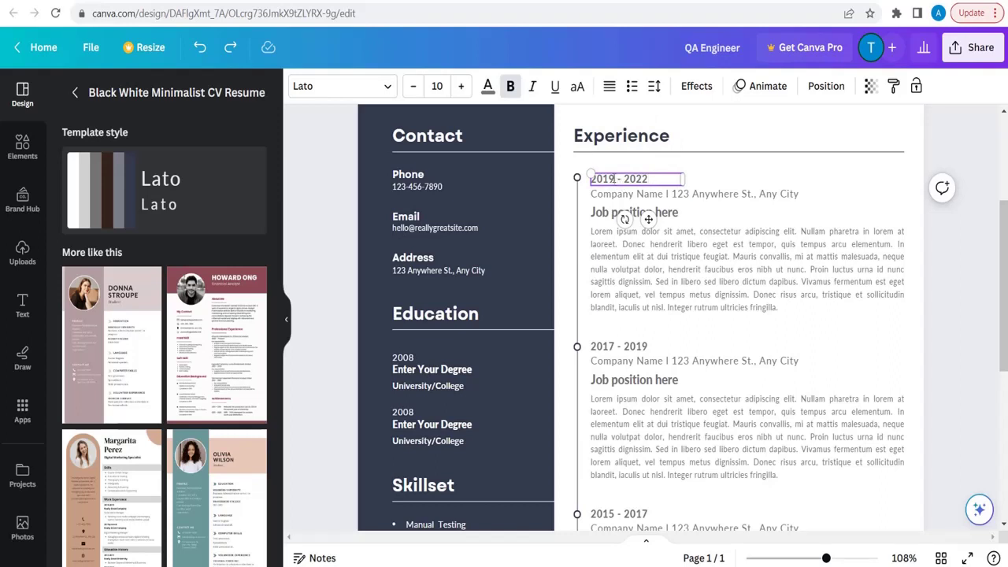
double_click(614, 179)
drag(616, 179, 635, 179)
click(635, 179)
drag(648, 179, 624, 178)
text(Presen)
text(t)
text(09-)
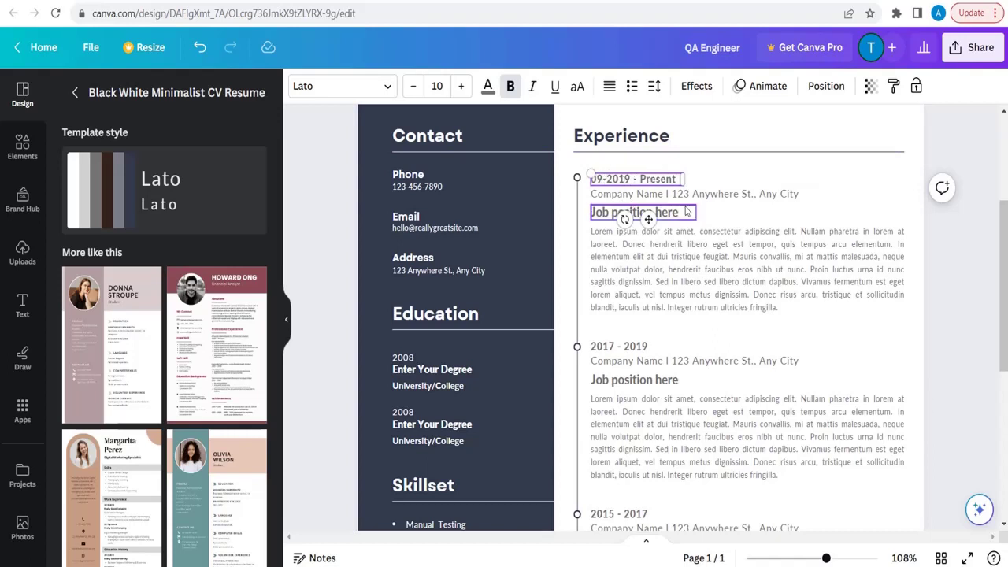
click(754, 226)
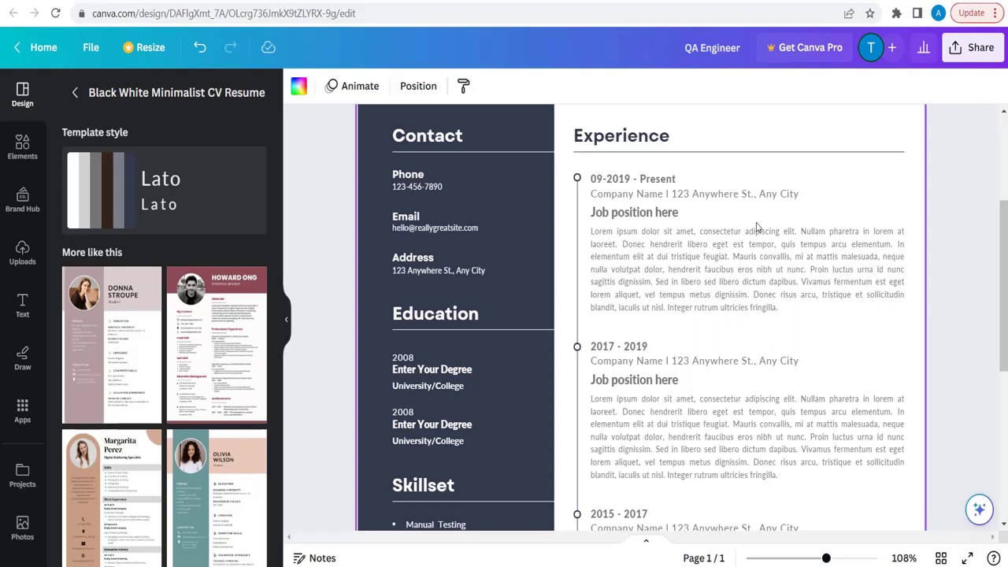
Replace the first entry's job position placeholder with "Roles and Responsibilities" and widen its text box to fit one line.
click(661, 246)
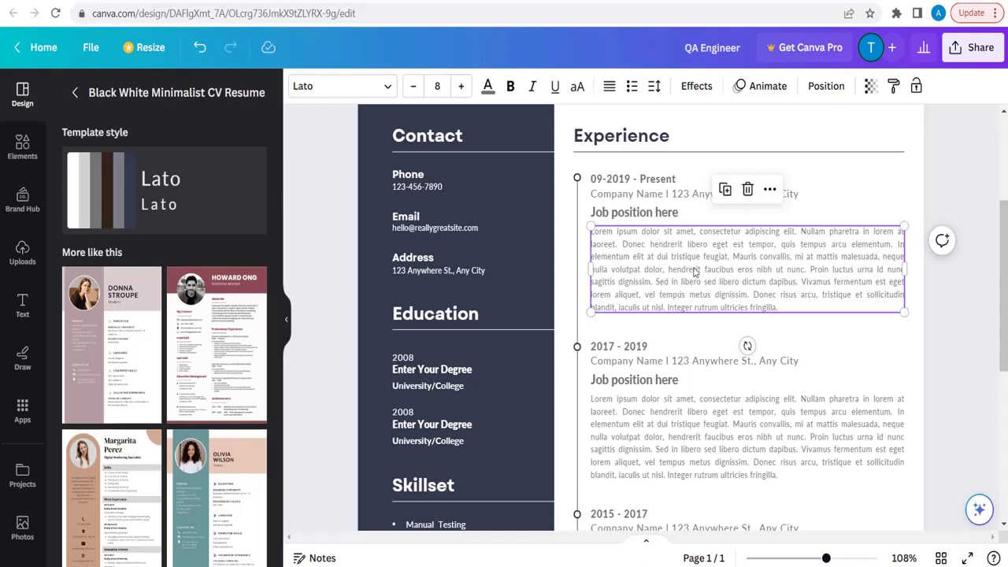
click(666, 213)
click(669, 214)
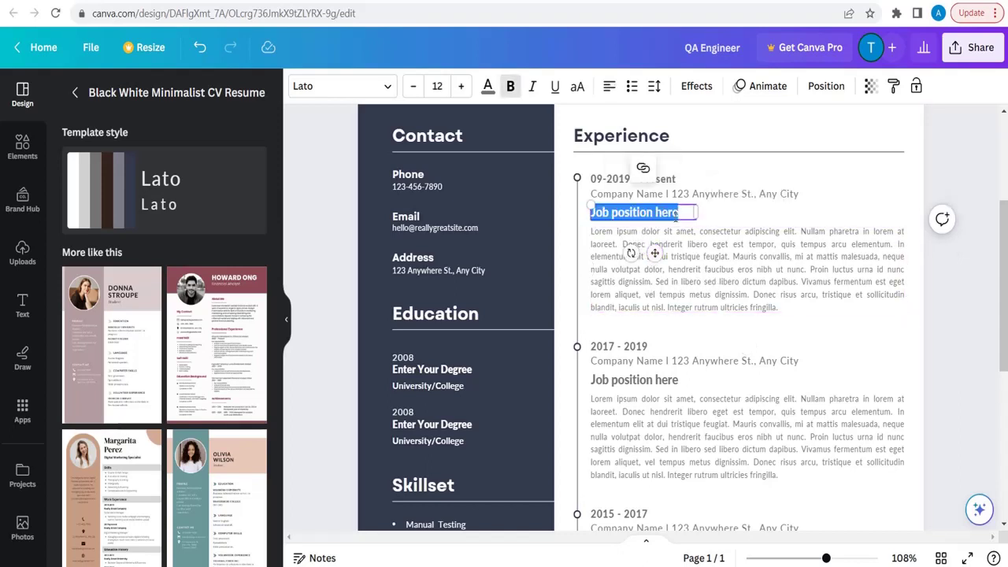
text(Rol)
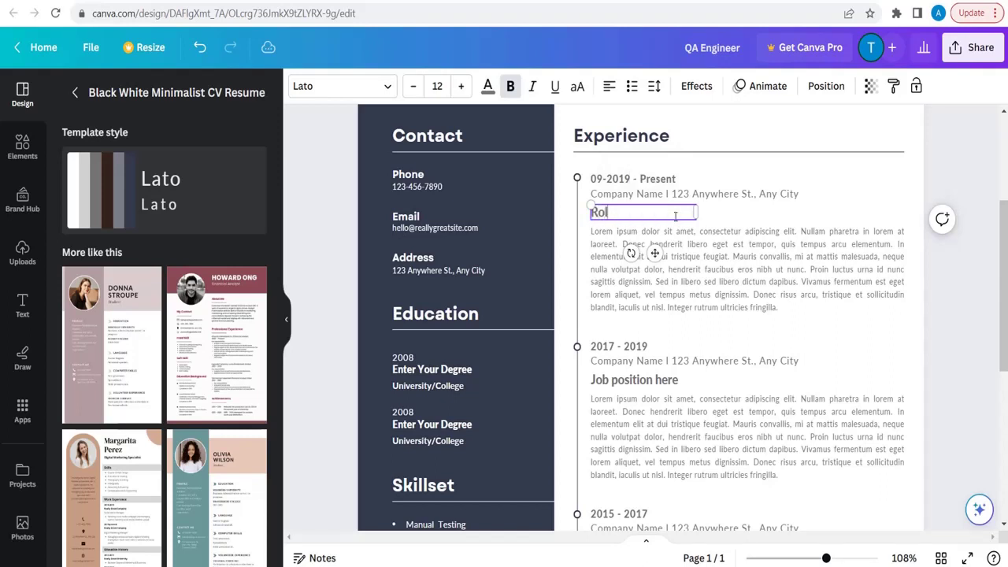
text(es and Responsibilities)
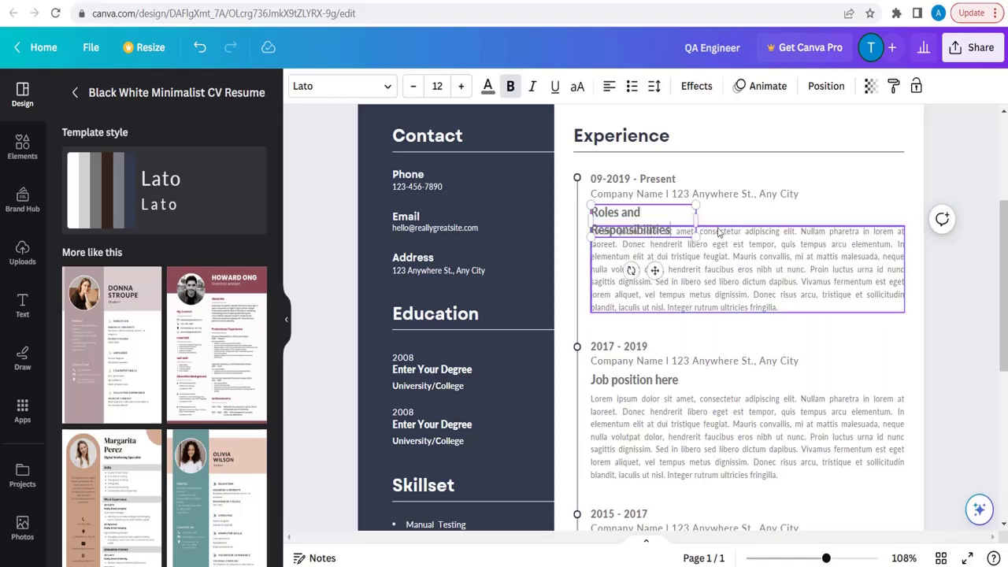
click(724, 229)
click(679, 222)
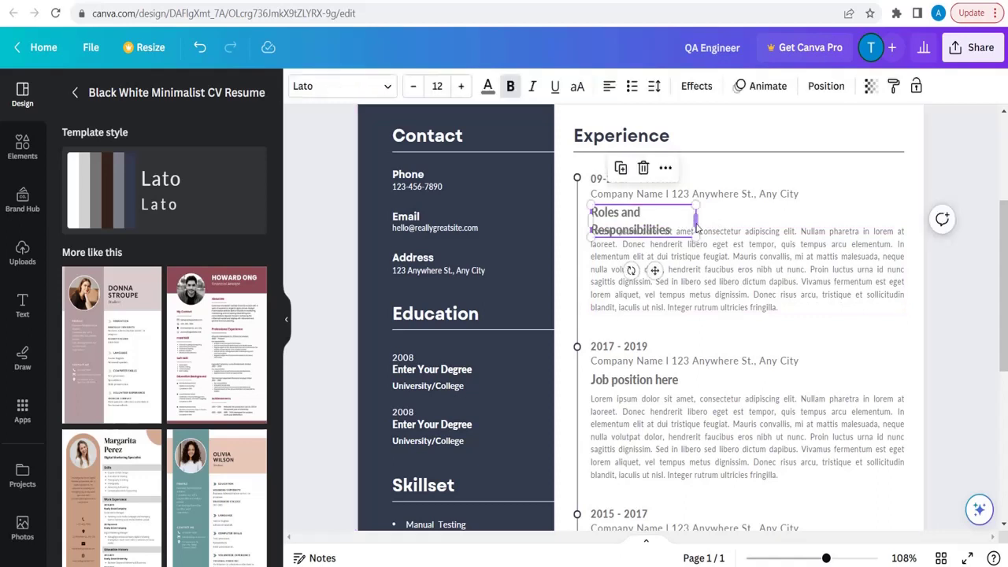
drag(696, 222, 730, 216)
Replace the first entry's placeholder description with the lines "Analyzing requirement" and "Testcase writing and Testcase Execution".
click(730, 287)
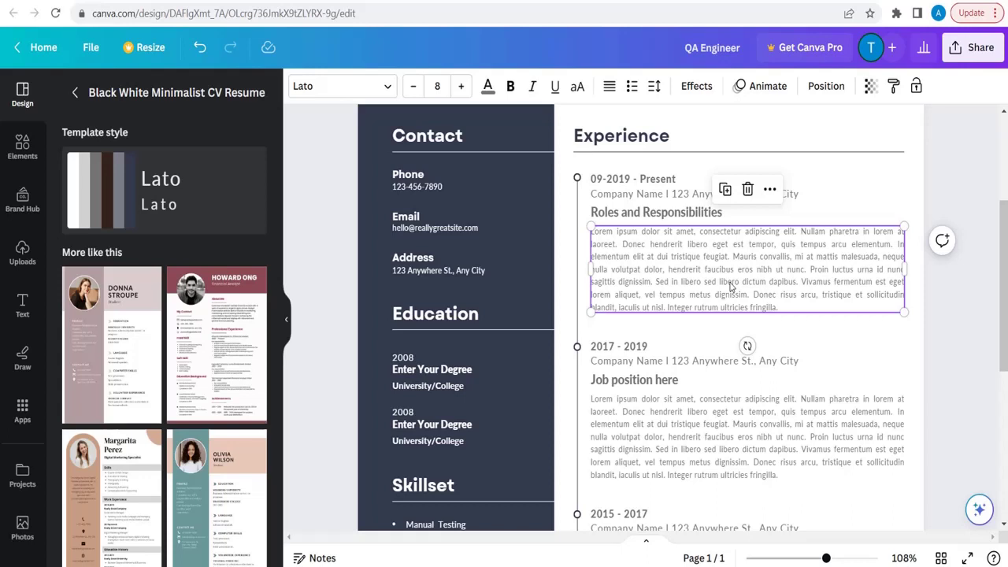
double_click(739, 269)
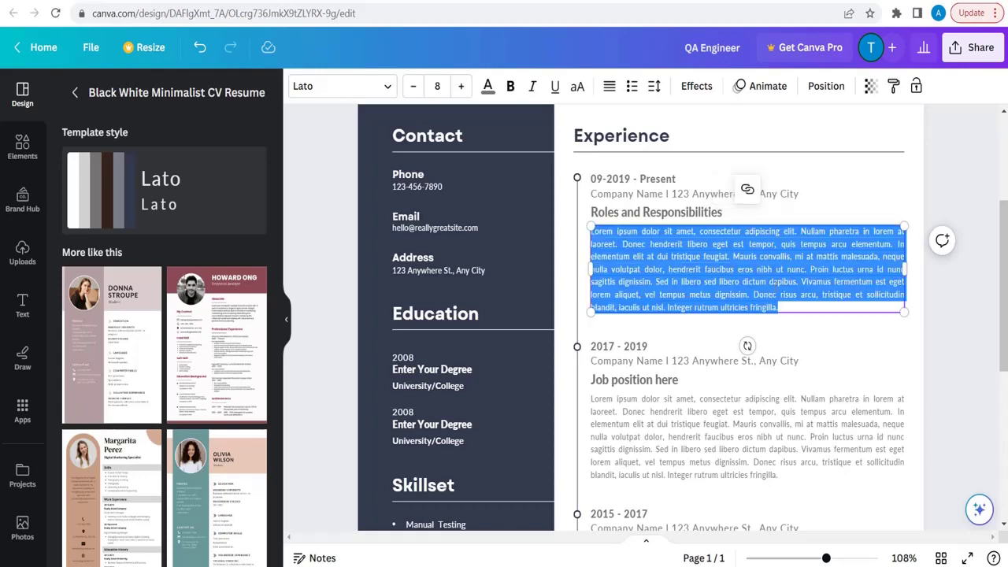
key(BackSpace)
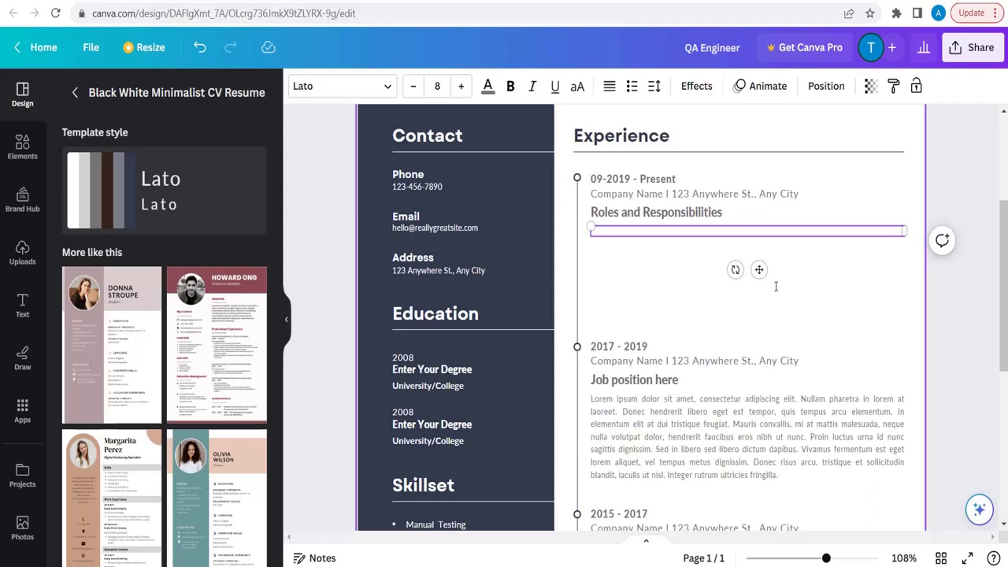
text(Analyzing requirement)
key(Return)
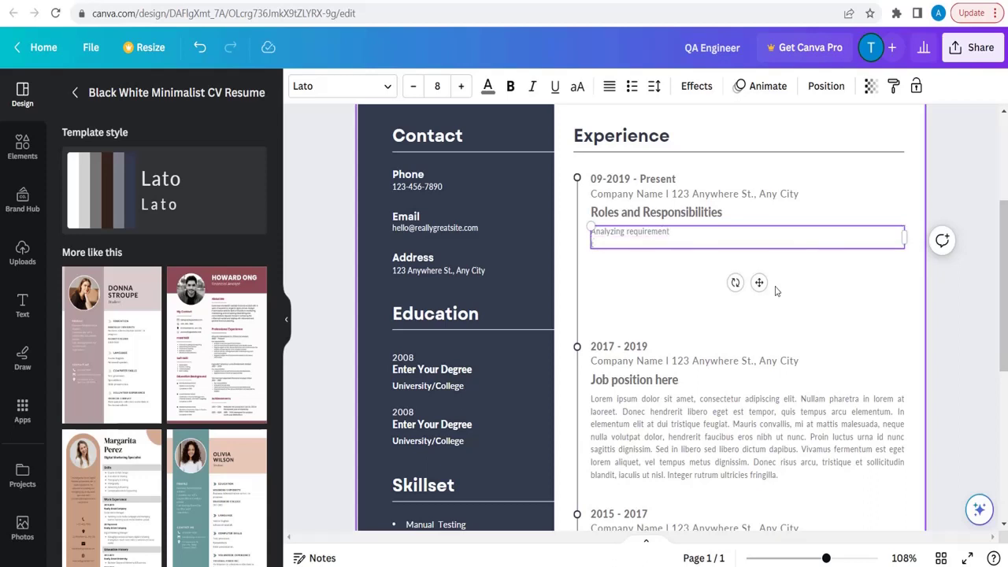
text(Testcase writing and Testcase Exec)
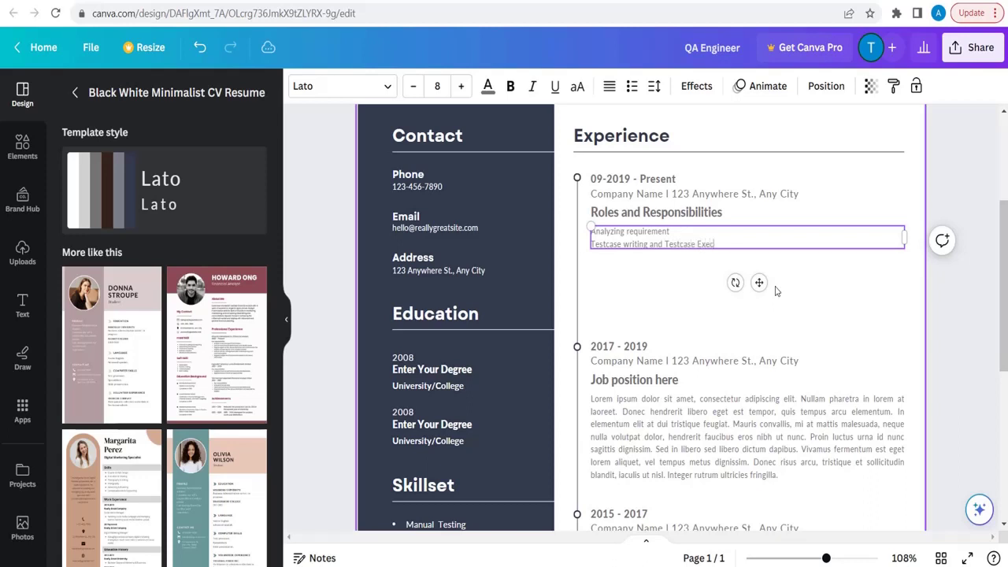
text(ution)
key(Return)
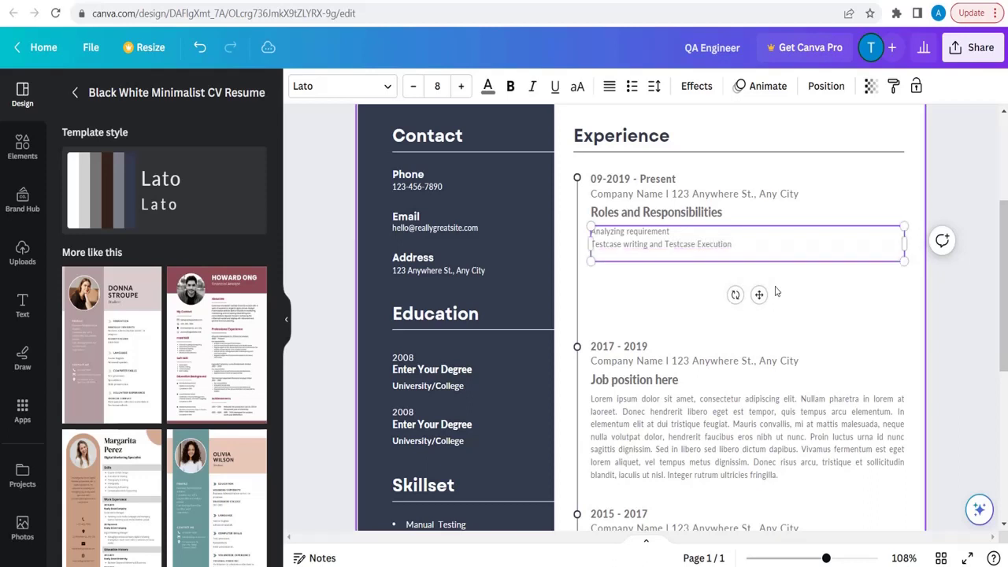
Add the line "Worked on Cloud Technologies like AWS" to the first entry's responsibilities.
text(Worked)
text( on Cloud)
text( Tex)
text(hnolog)
text(ies like)
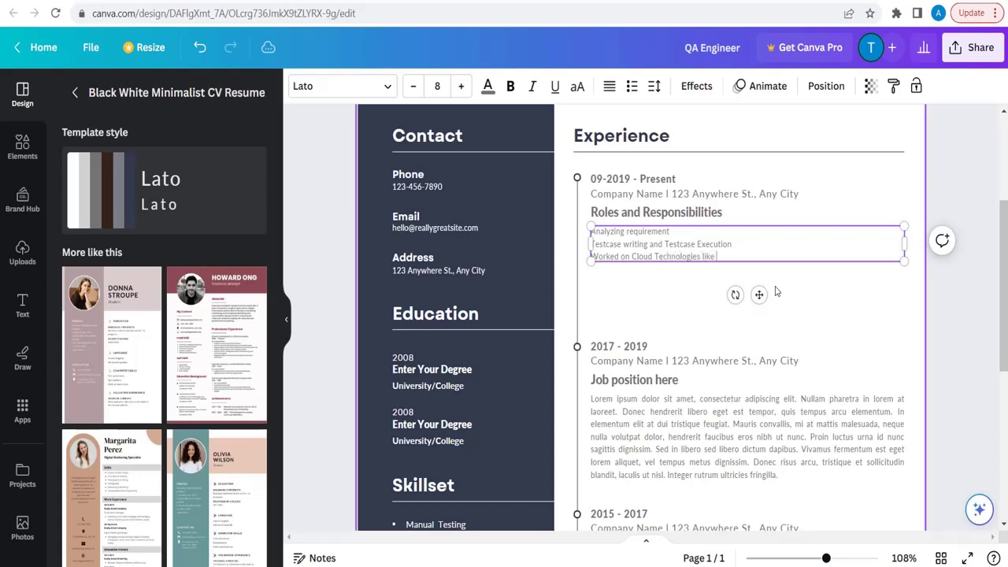
text( AWS)
key(Return)
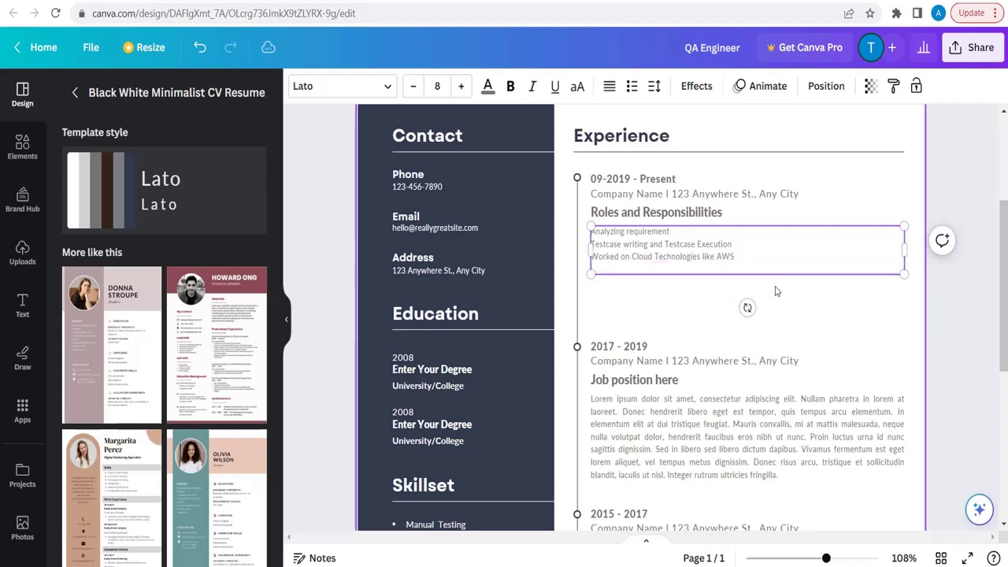
Add the lines "Experience in Database testing" and "Worked on creating automation tests" to the first entry's responsibilities.
text(Used)
key(BackSpace)
key(BackSpace)
key(BackSpace)
key(BackSpace)
key(BackSpace)
text(Experien)
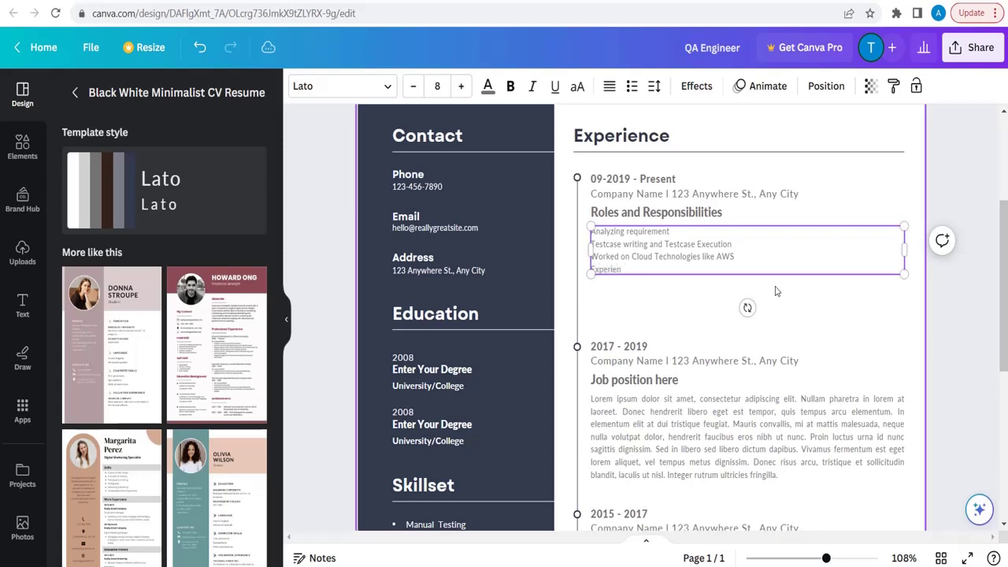
text(ce in Database testing)
key(Return)
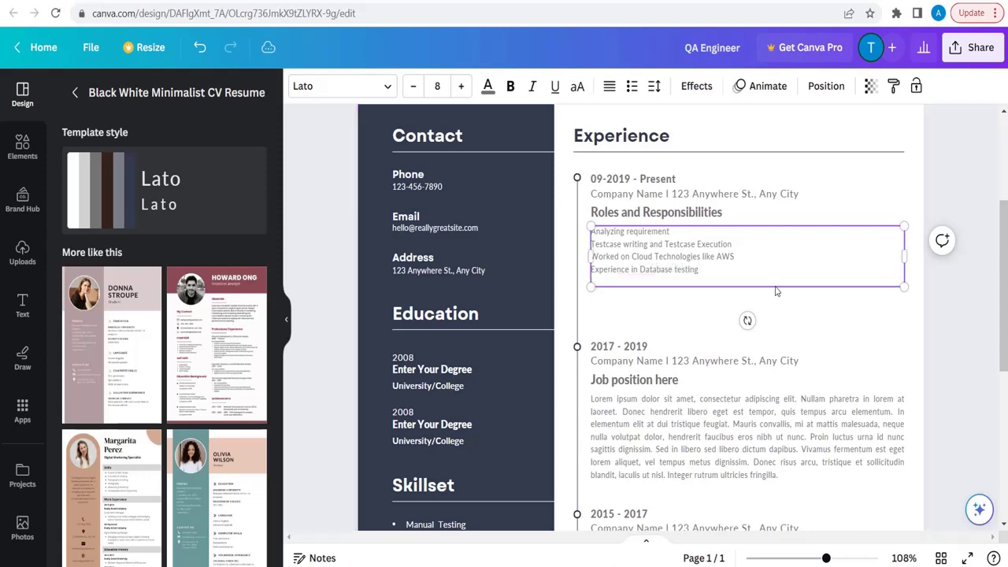
text(Worked on creating automation tests)
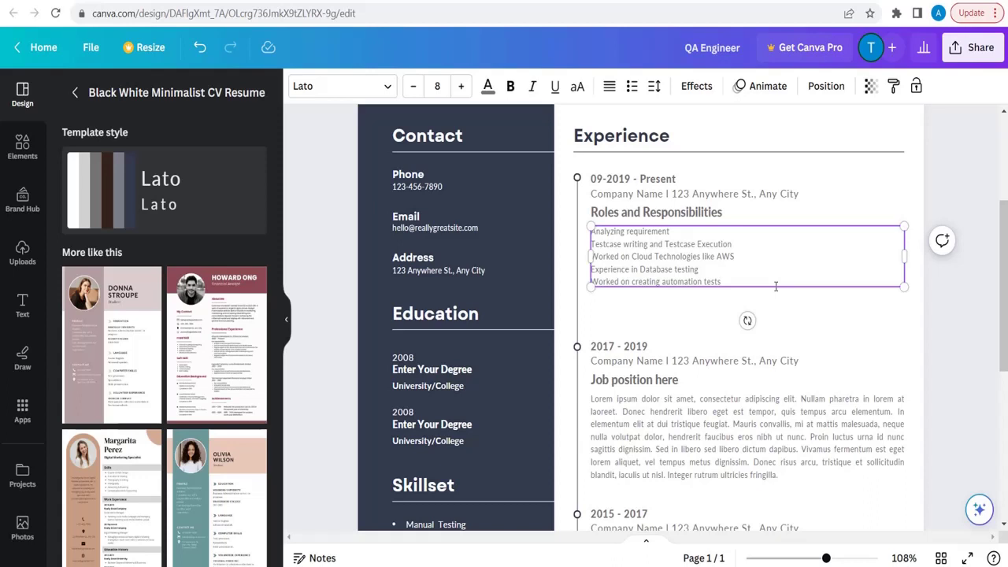
click(829, 300)
click(752, 270)
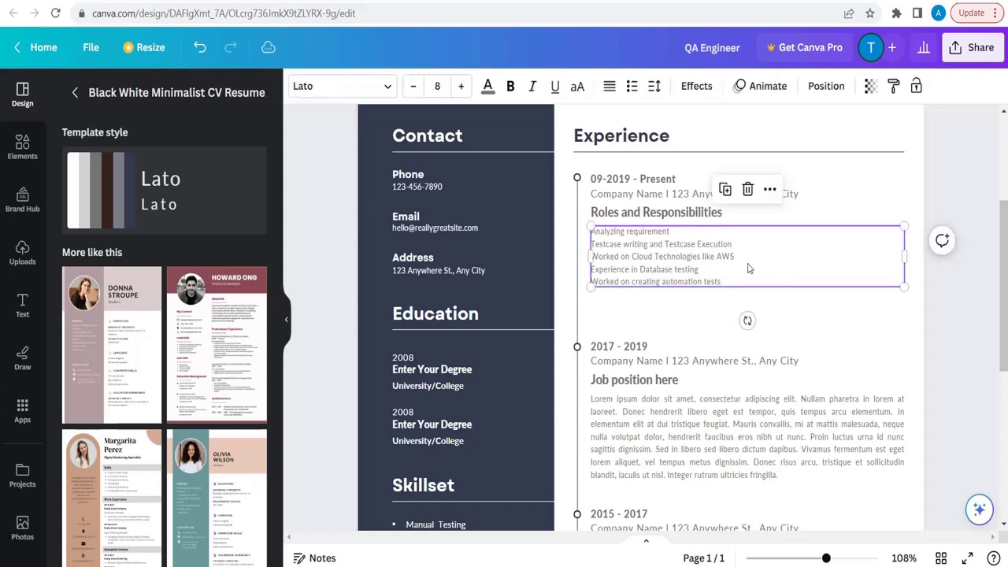
click(632, 194)
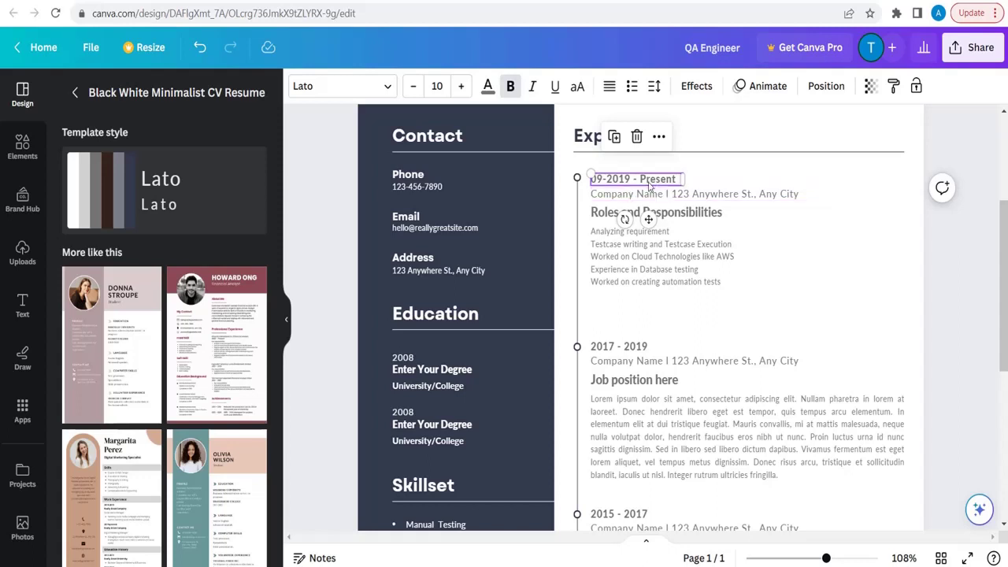
click(647, 180)
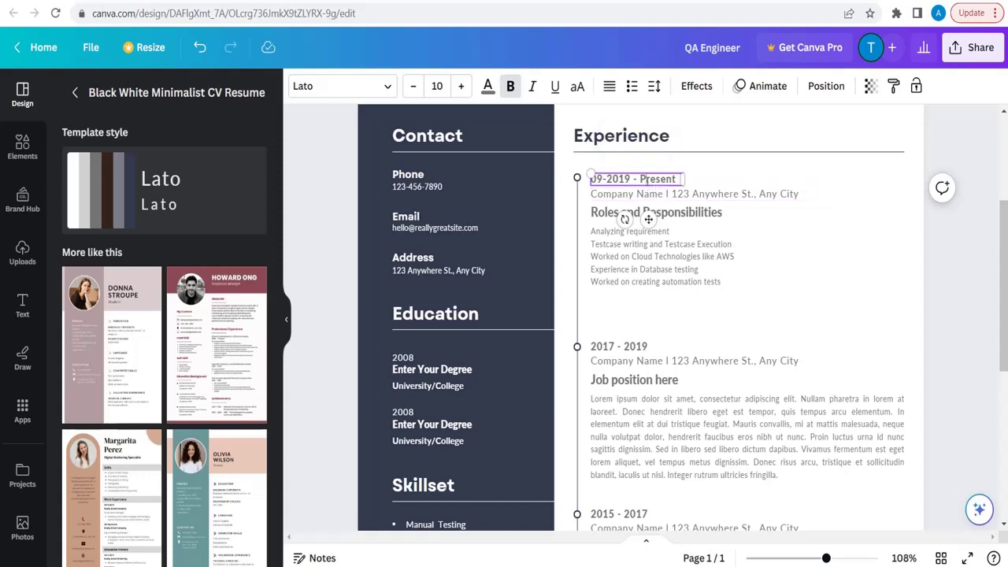
click(662, 285)
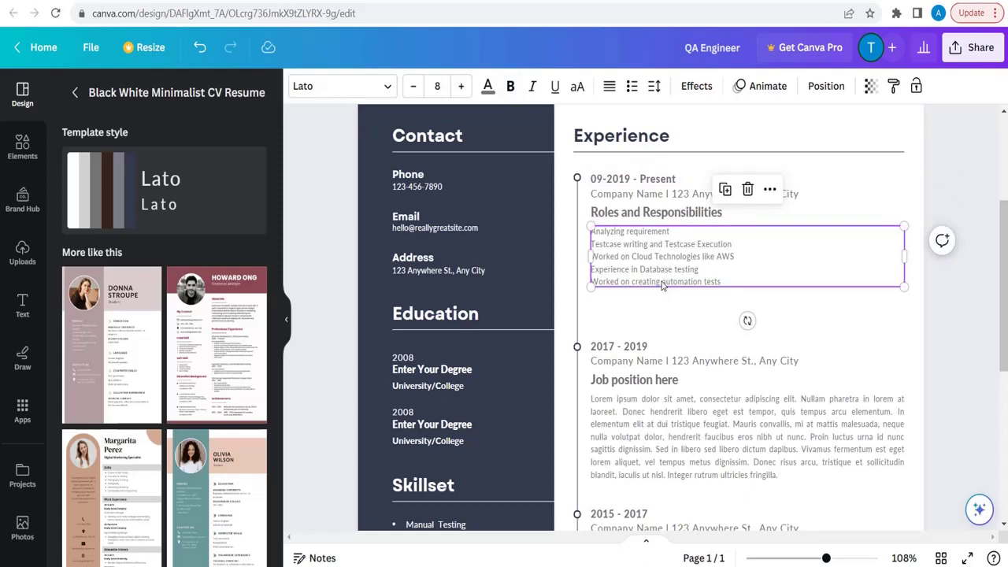
click(652, 351)
scroll(650, 370, down, 1)
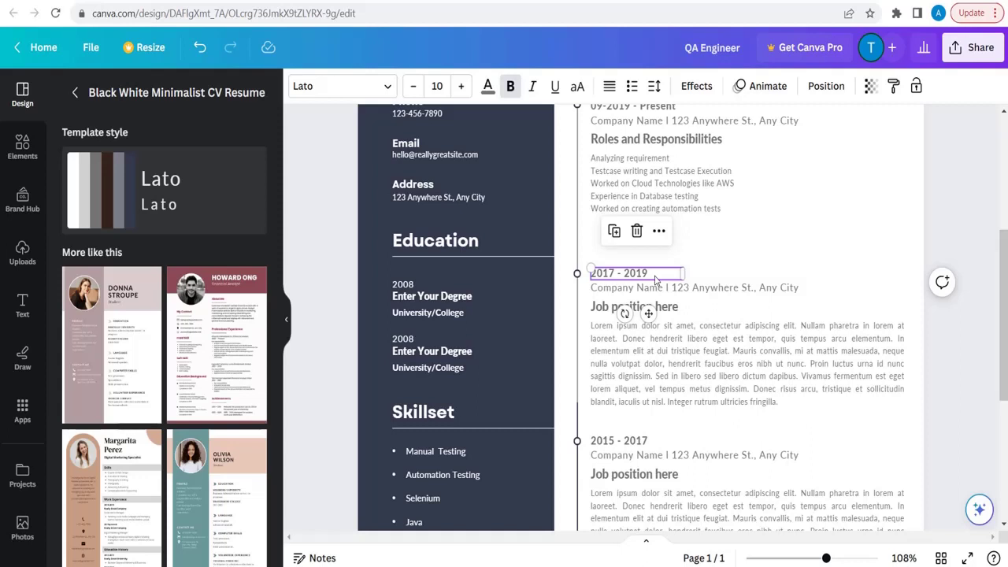
click(706, 352)
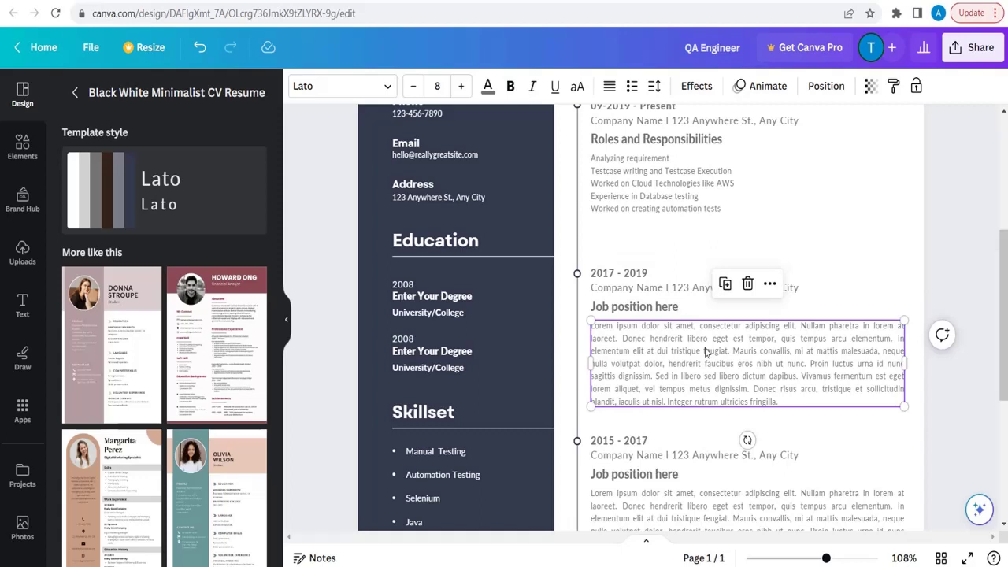
Examine the 2015 - 2017 experience entry's placeholders and the Reference section's contact fields.
scroll(658, 395, down, 3)
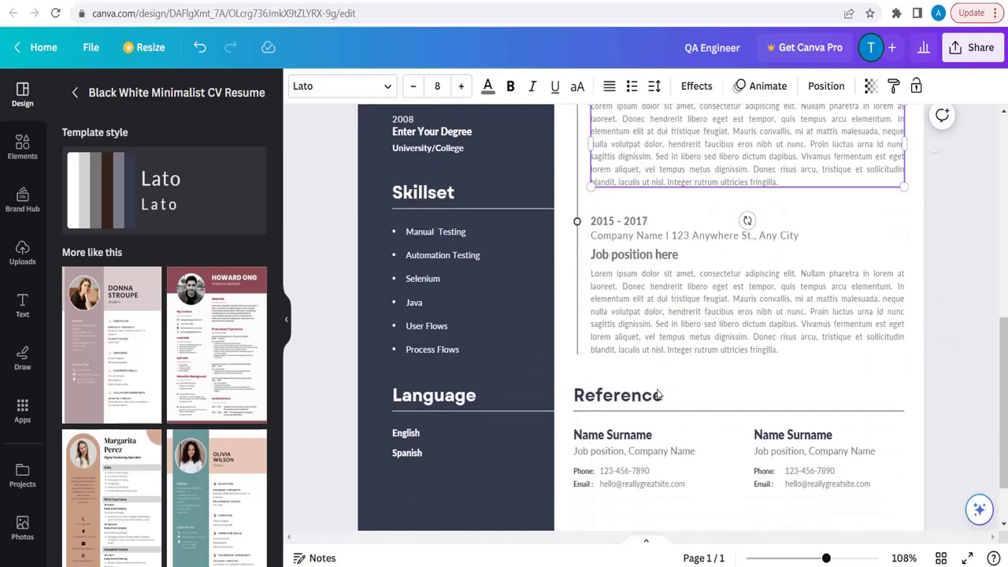
click(634, 254)
click(635, 236)
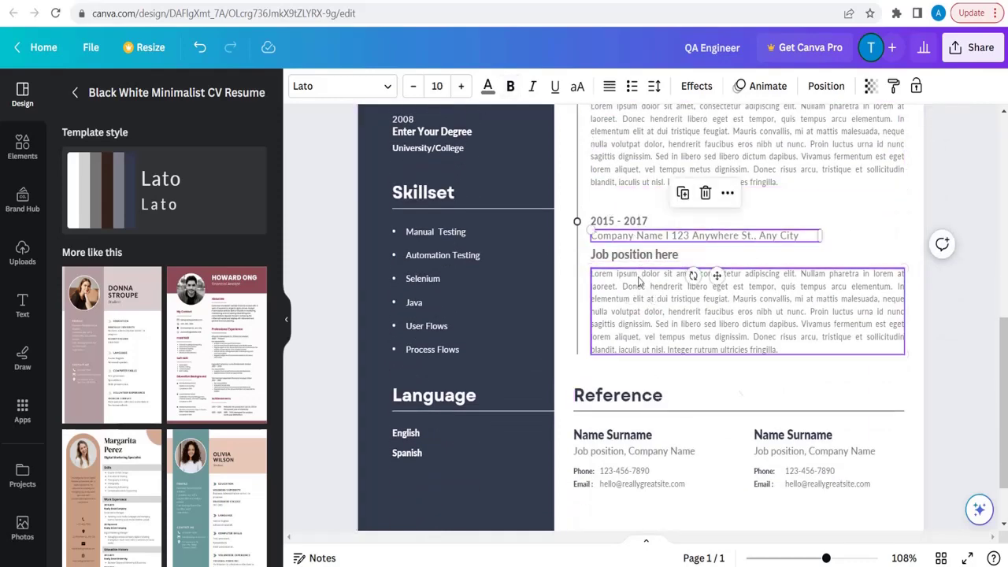
click(633, 254)
click(636, 236)
click(639, 282)
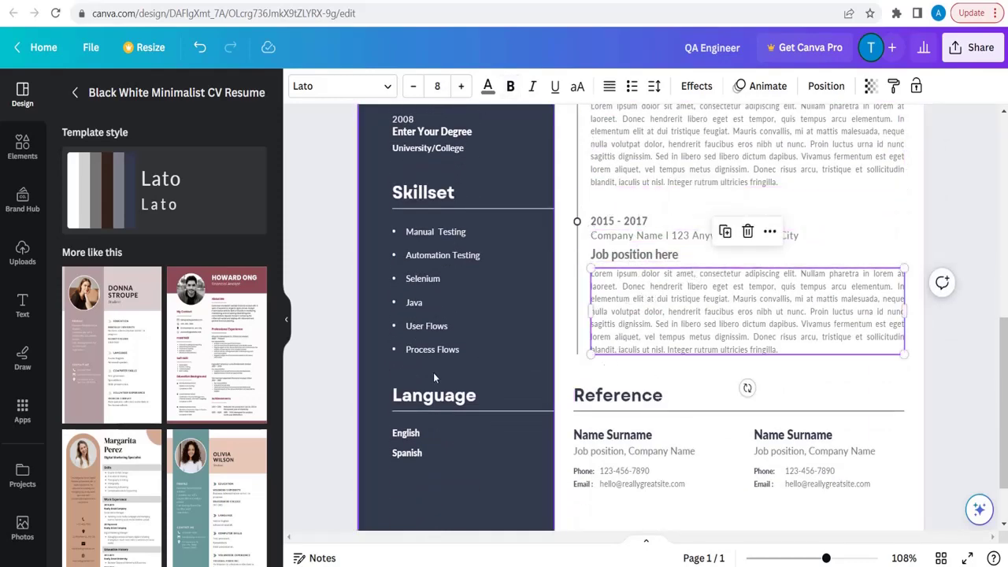
click(626, 400)
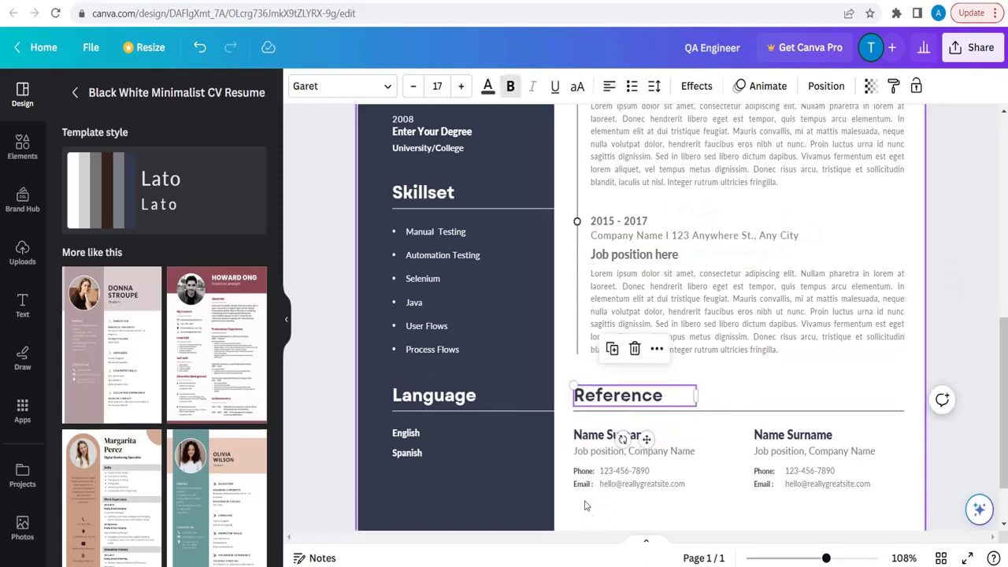
click(618, 435)
scroll(602, 441, down, 1)
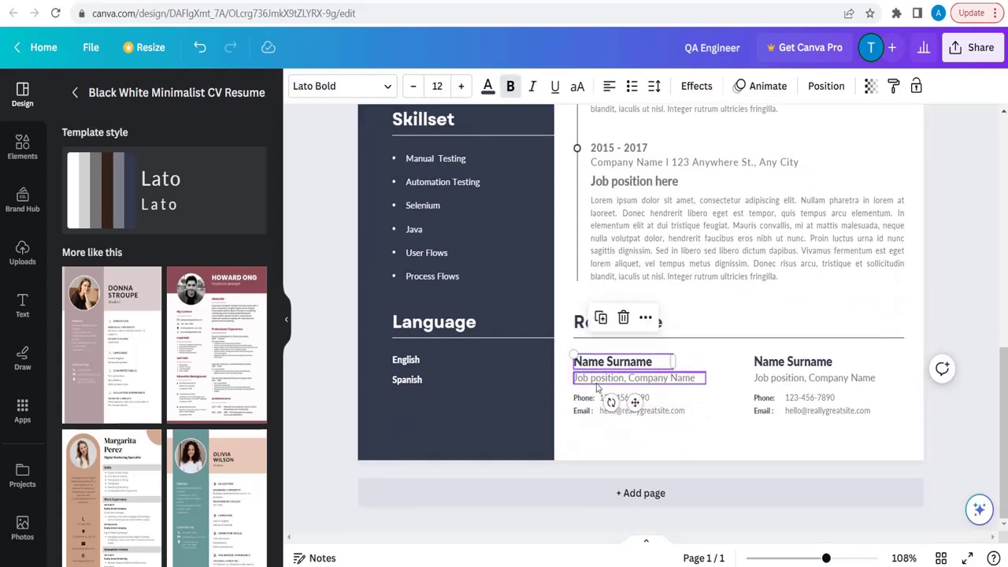
click(596, 385)
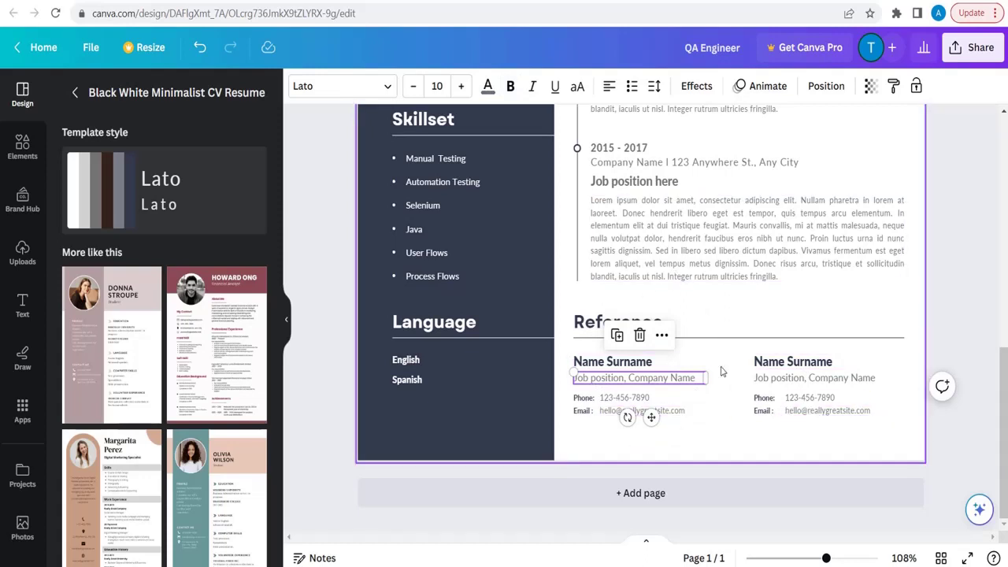
Add a blank second page after the resume page and check how it follows the Reference section.
click(640, 496)
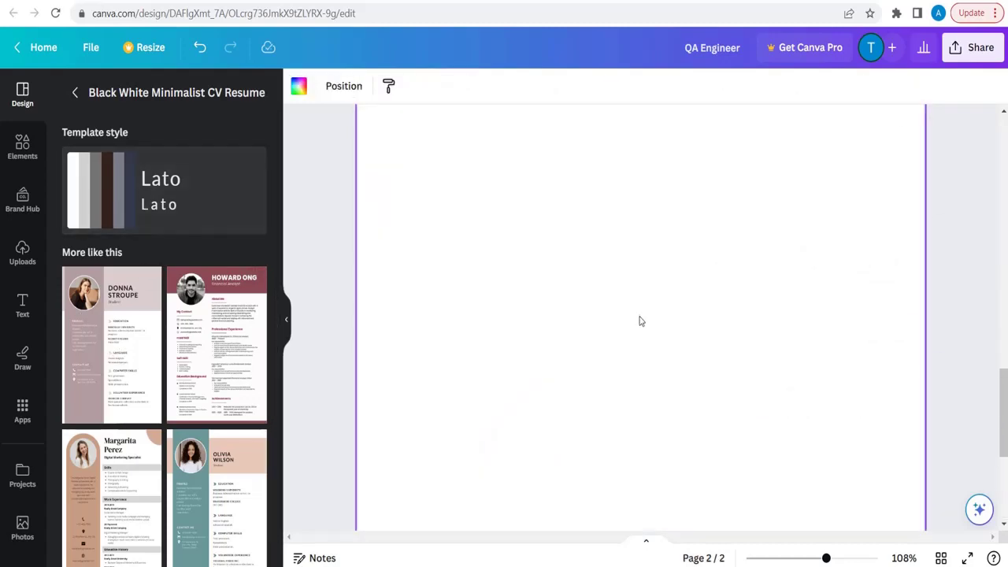
scroll(639, 320, up, 5)
click(582, 438)
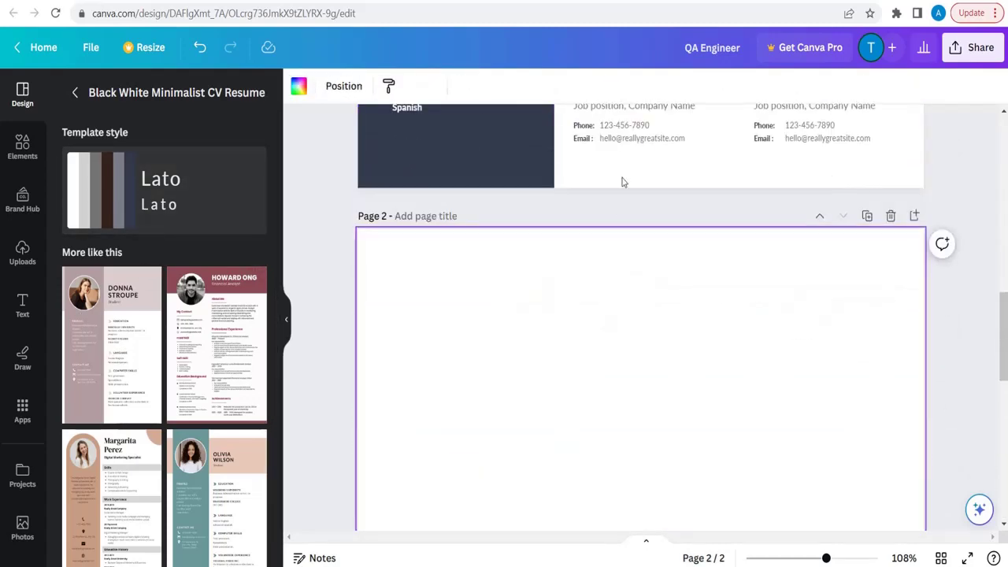
scroll(655, 200, up, 3)
click(640, 247)
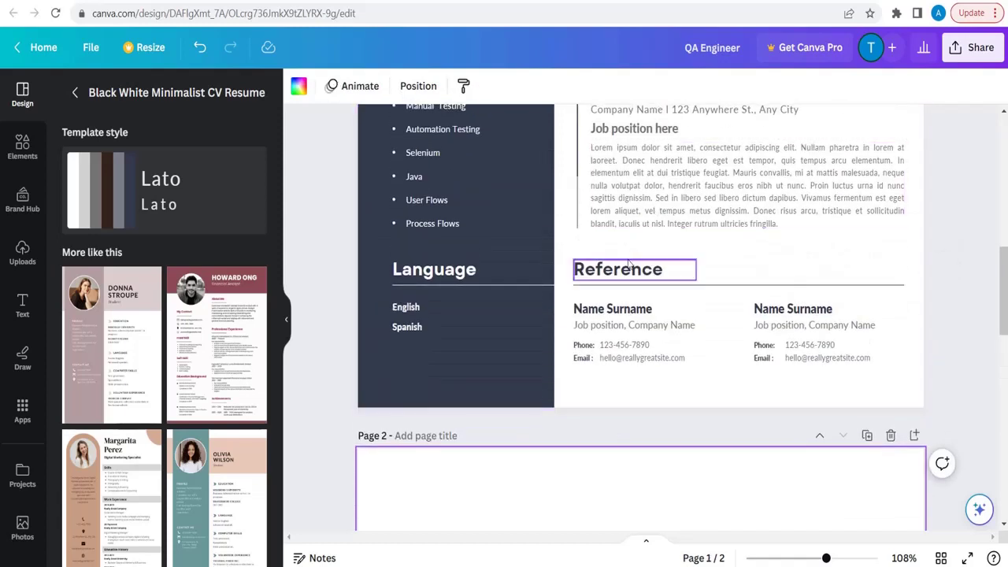
scroll(630, 265, down, 2)
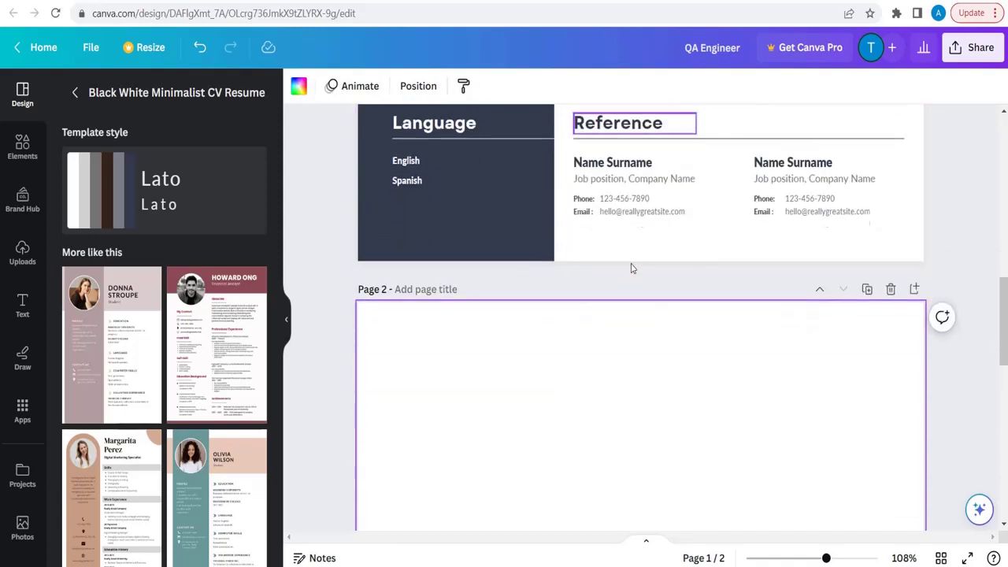
scroll(625, 418, down, 3)
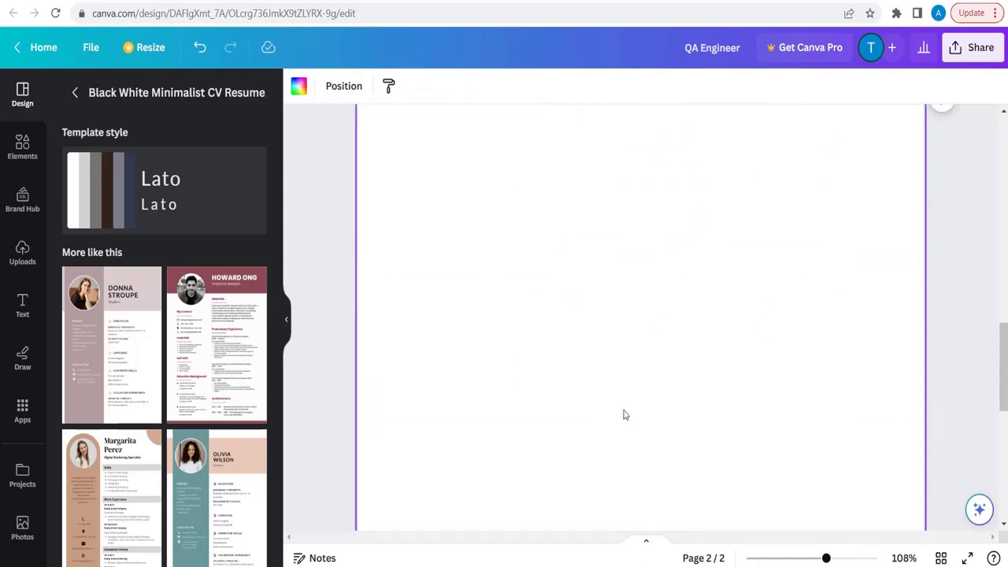
Review the resume's first page, from the summary and contact details through experience, education and skillset to the language and reference sections.
scroll(637, 411, up, 10)
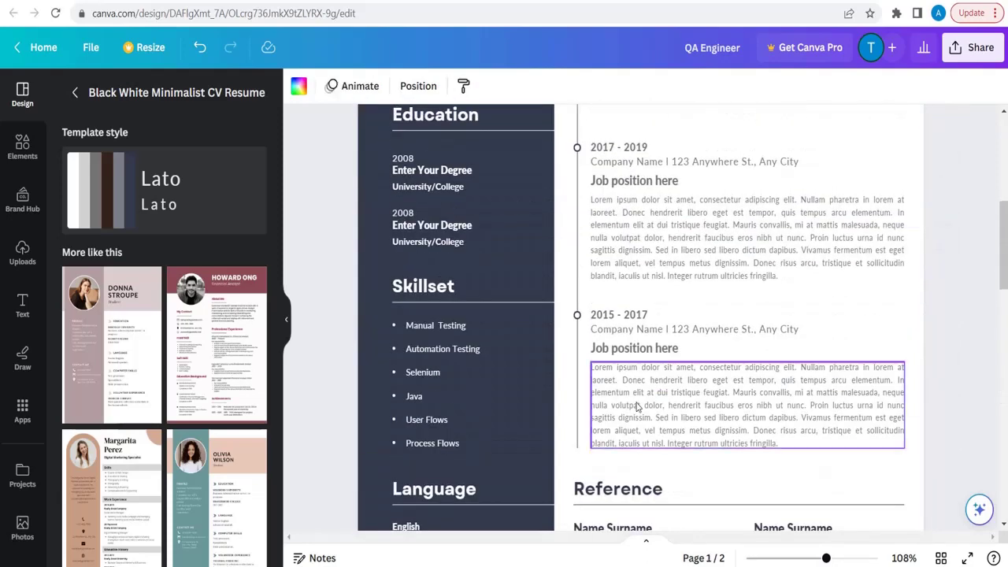
scroll(638, 407, up, 2)
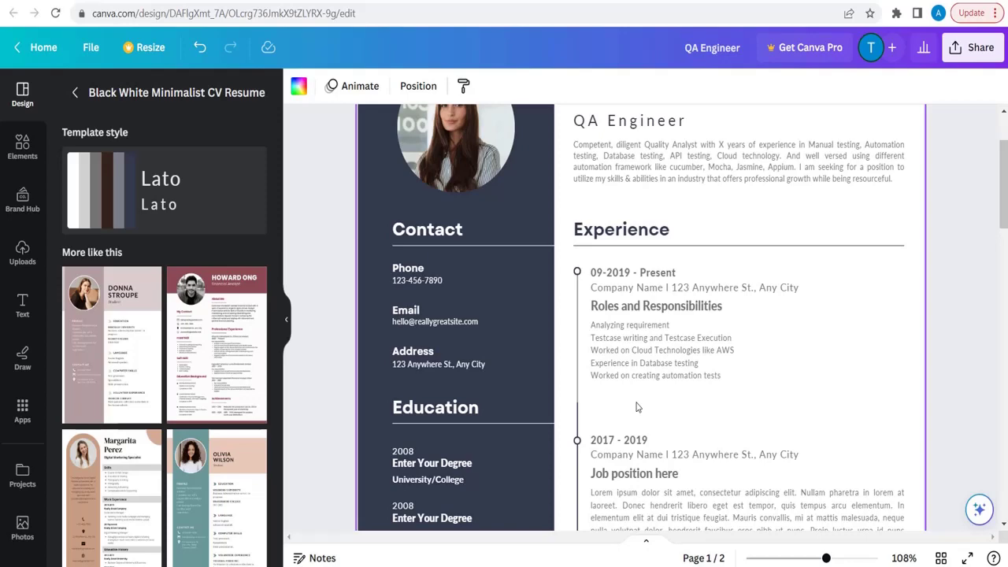
scroll(511, 390, down, 3)
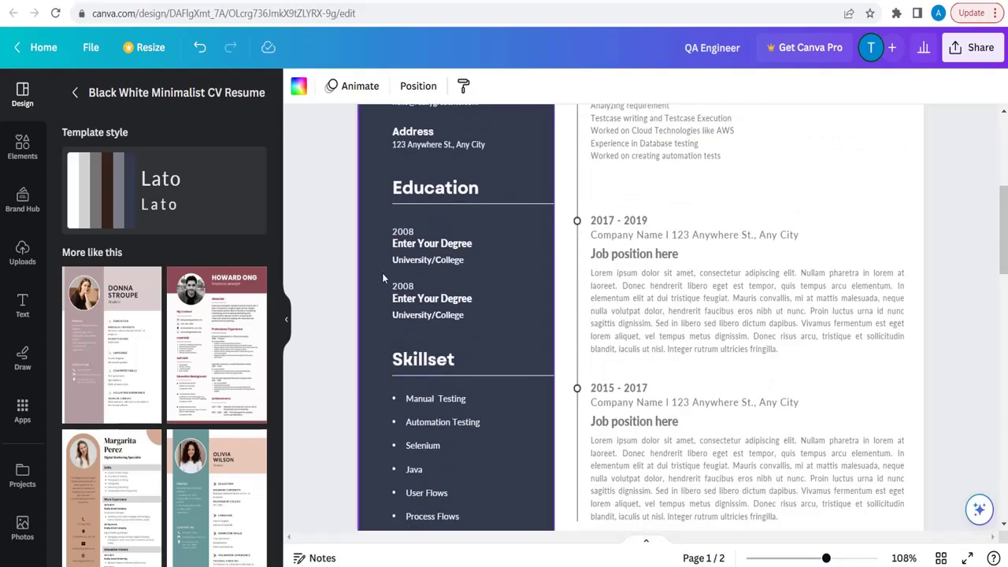
scroll(427, 267, up, 3)
scroll(428, 323, down, 4)
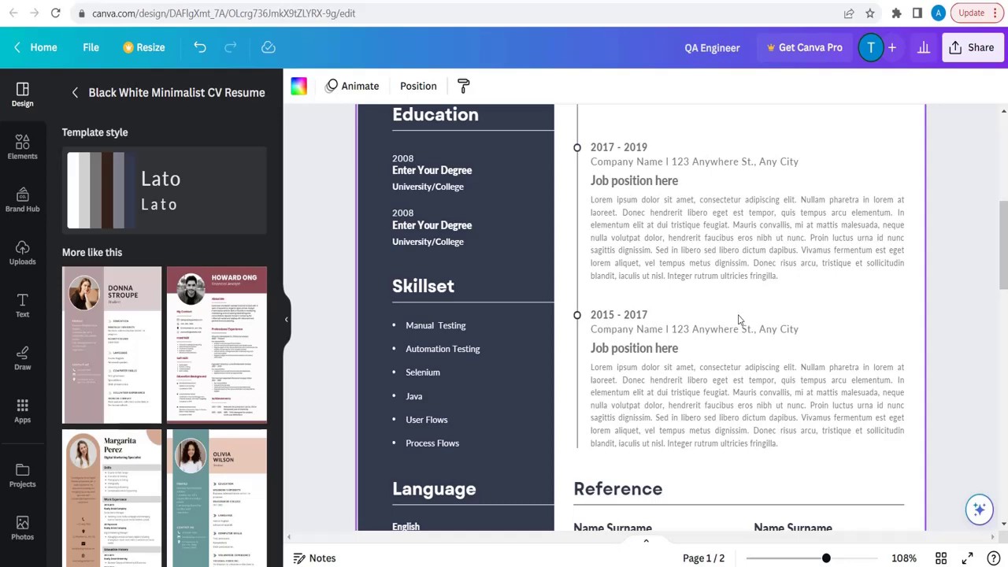
scroll(715, 326, up, 3)
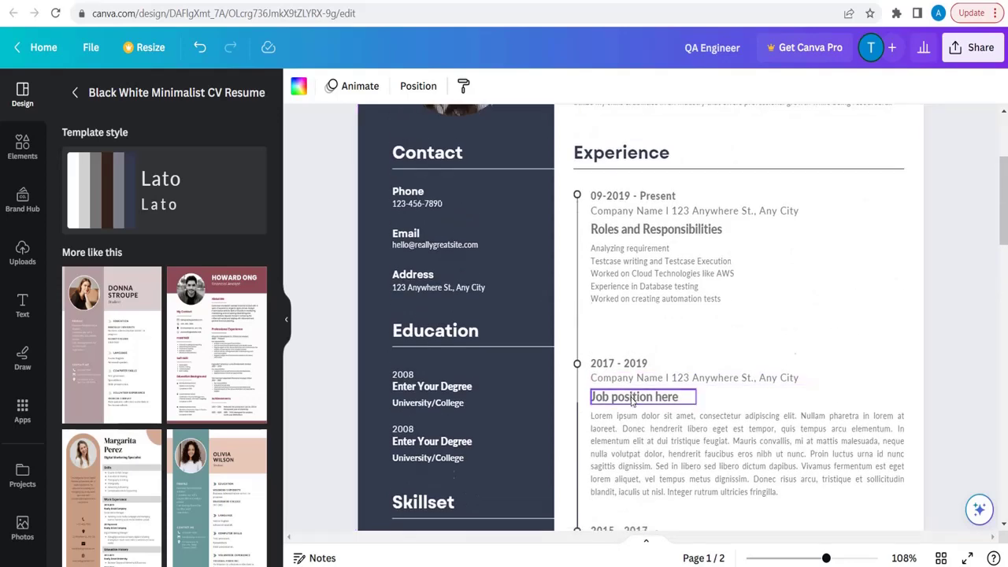
scroll(631, 402, down, 3)
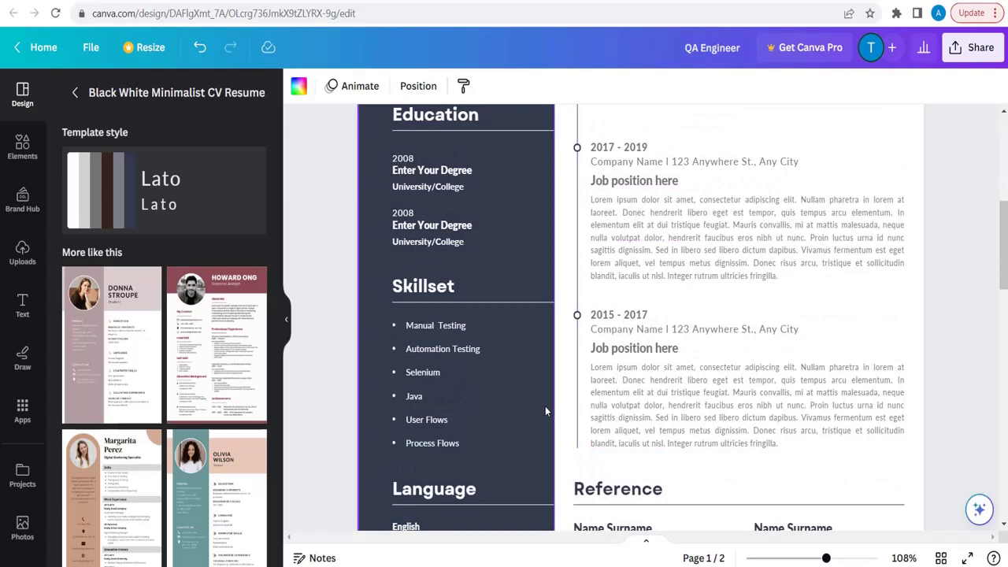
scroll(546, 407, down, 2)
scroll(457, 396, up, 4)
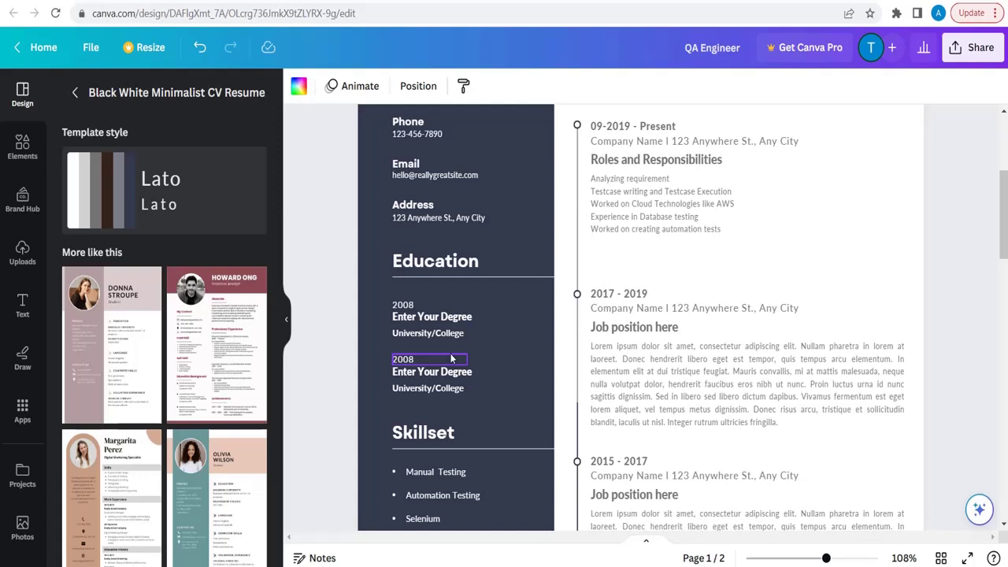
scroll(451, 358, down, 2)
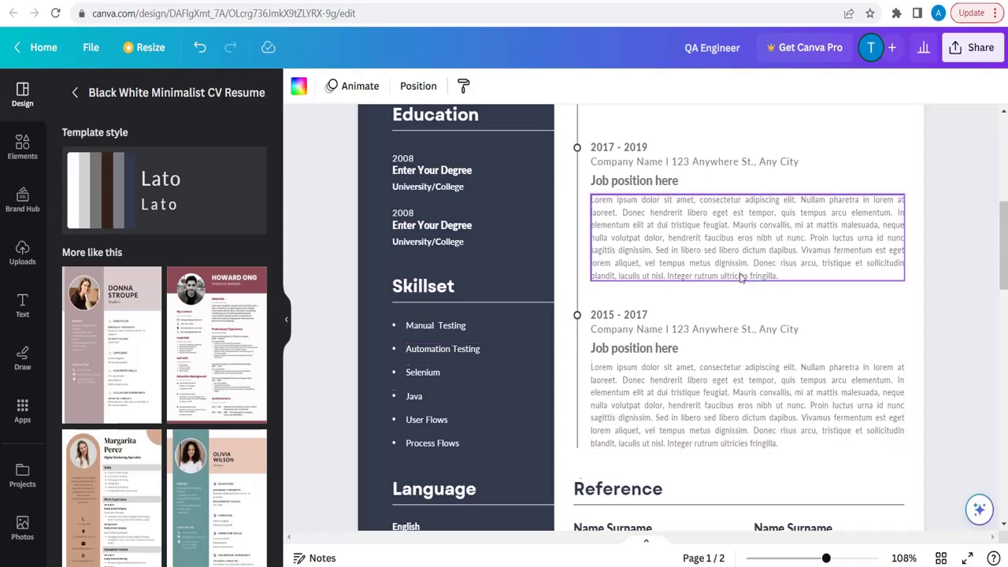
scroll(703, 154, down, 3)
scroll(686, 198, up, 7)
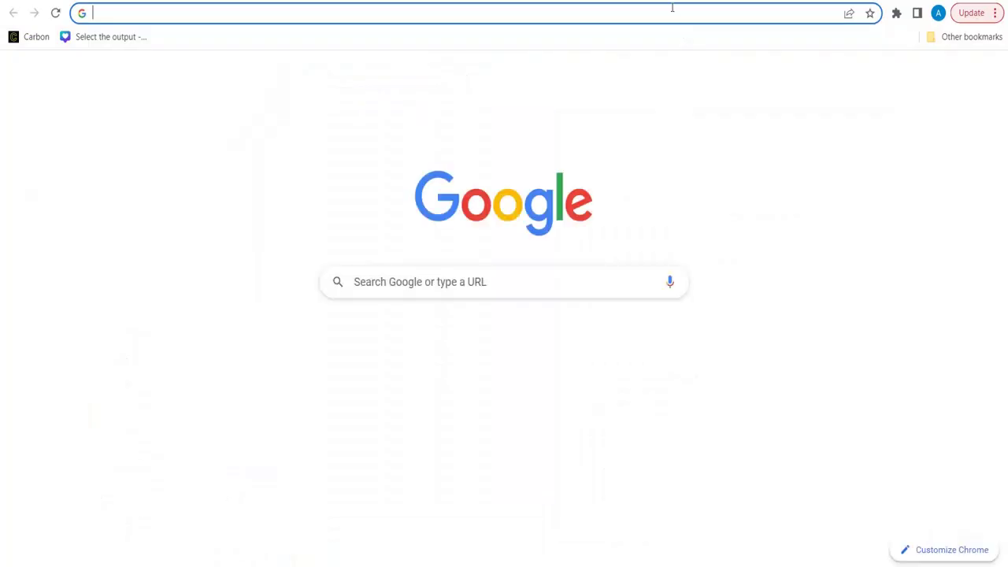
Search Google for "resume building websites free" in a separate browser tab and look through the results.
text(resume building)
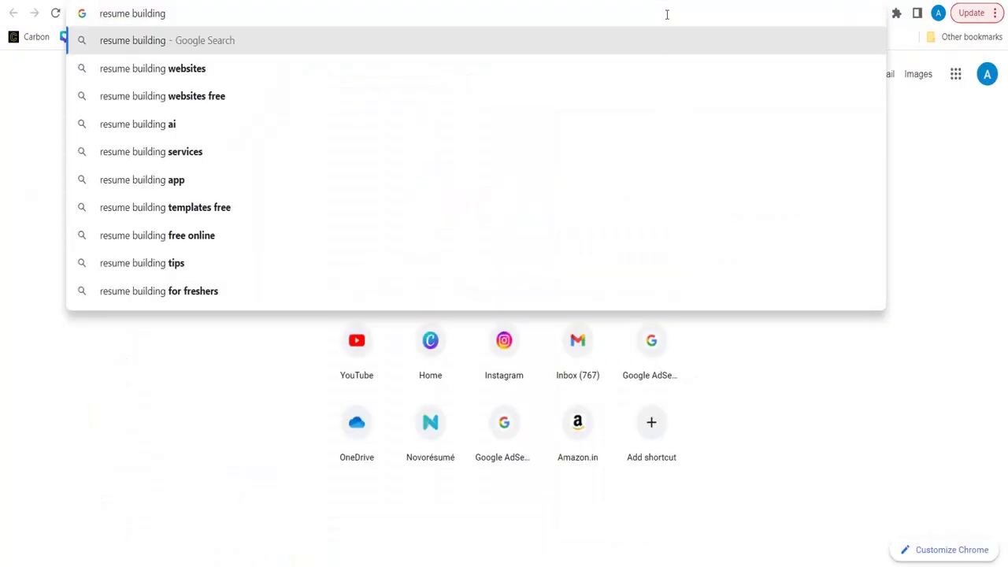
key(Down)
key(Down)
key(Return)
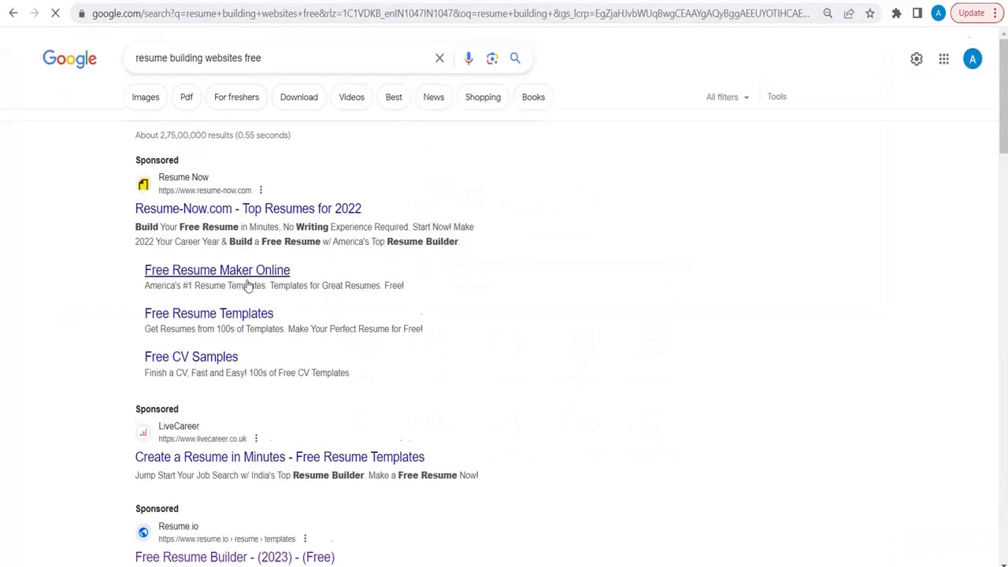
scroll(247, 286, down, 3)
scroll(247, 287, down, 2)
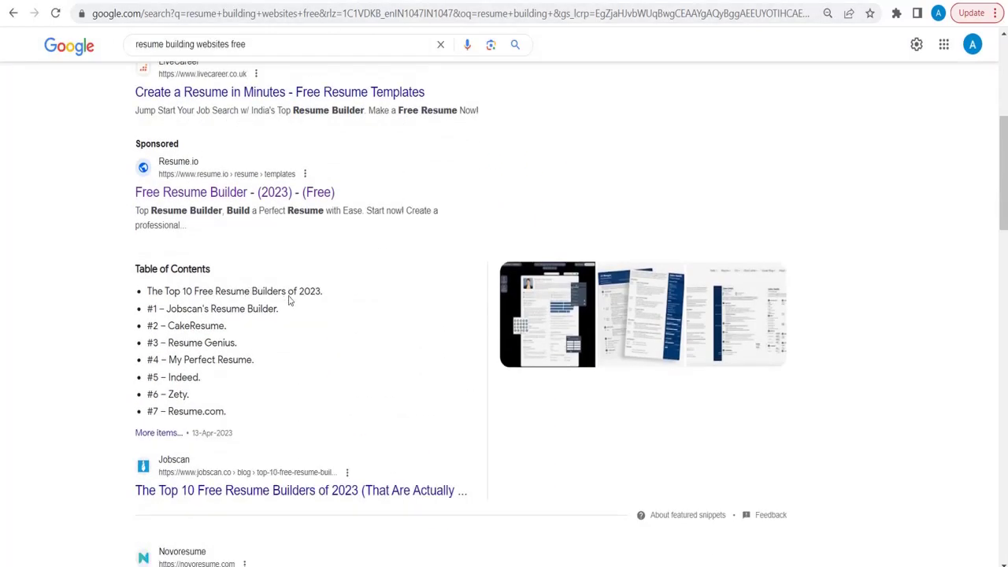
scroll(237, 256, up, 1)
scroll(236, 255, up, 5)
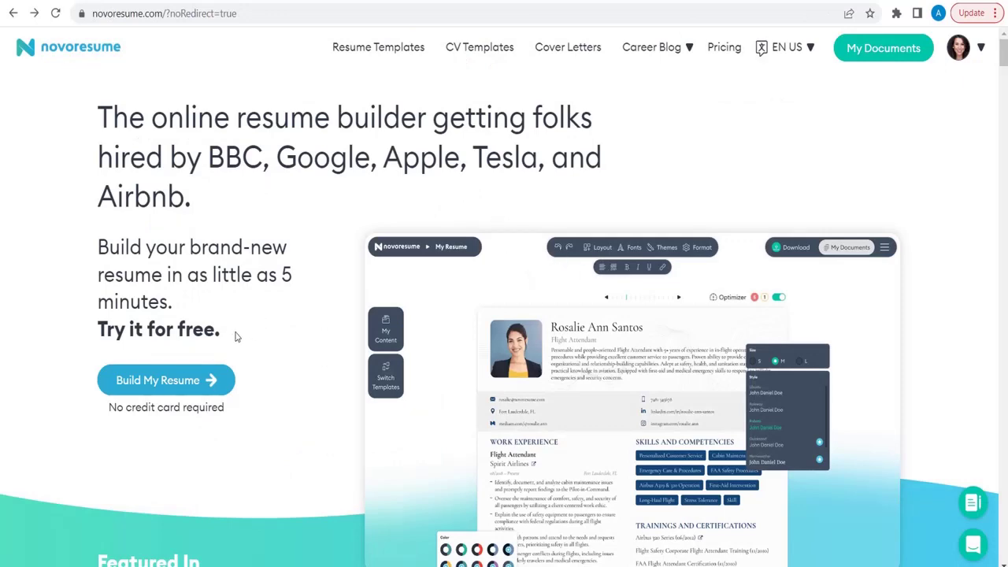
Look over the Novoresume home page, start its resume builder and open the existing My Resume document.
scroll(275, 340, down, 3)
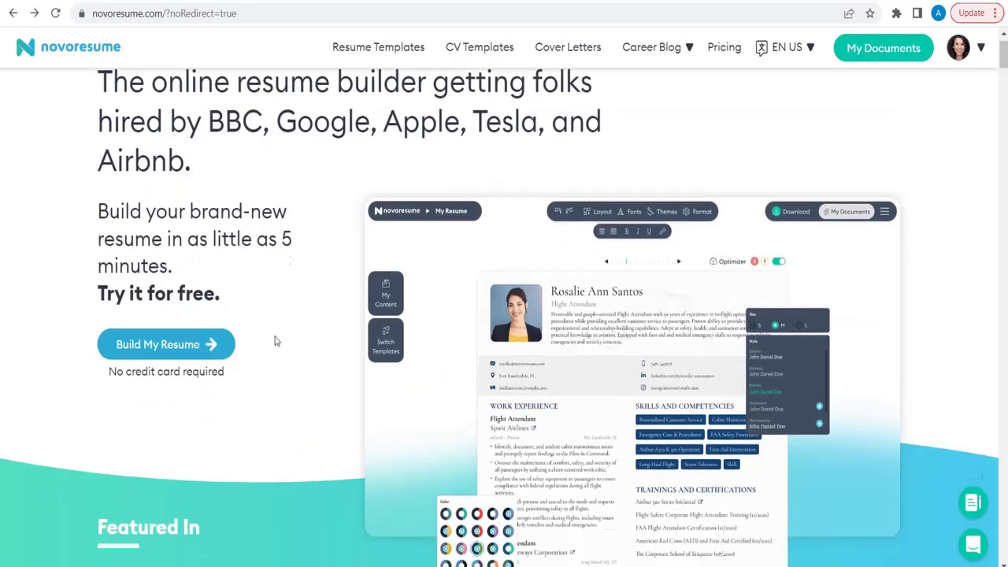
scroll(275, 340, down, 5)
scroll(275, 339, up, 7)
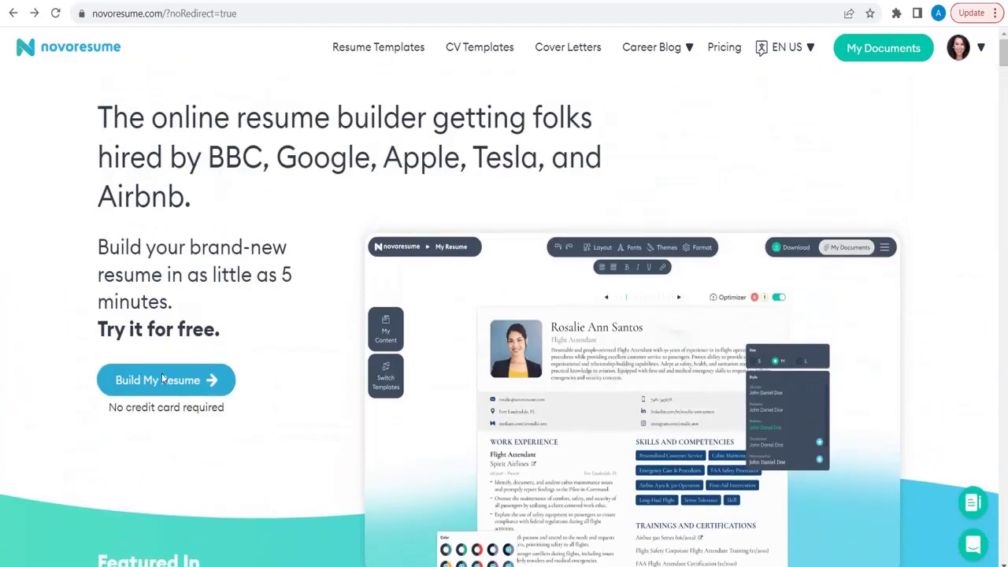
click(140, 384)
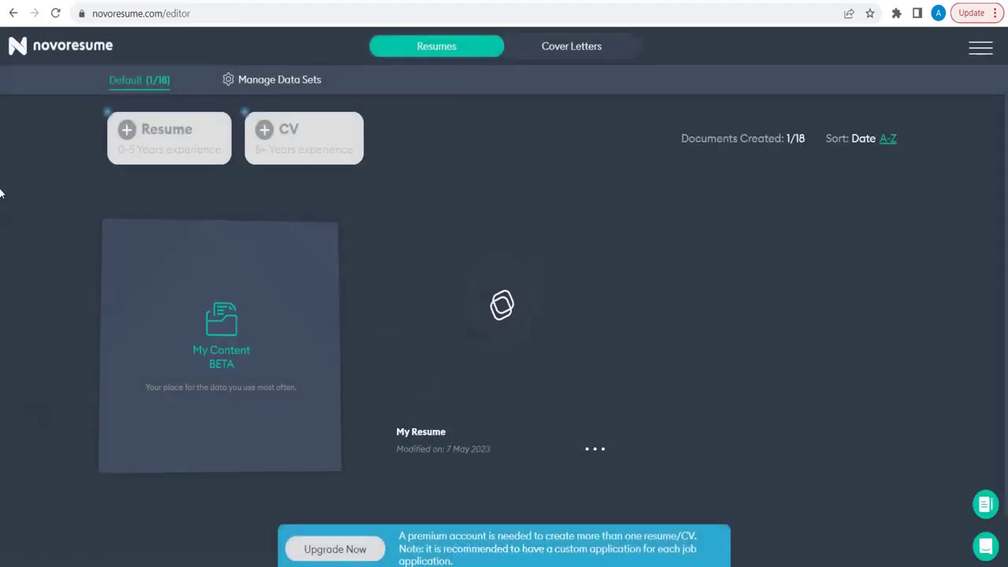
scroll(529, 370, down, 1)
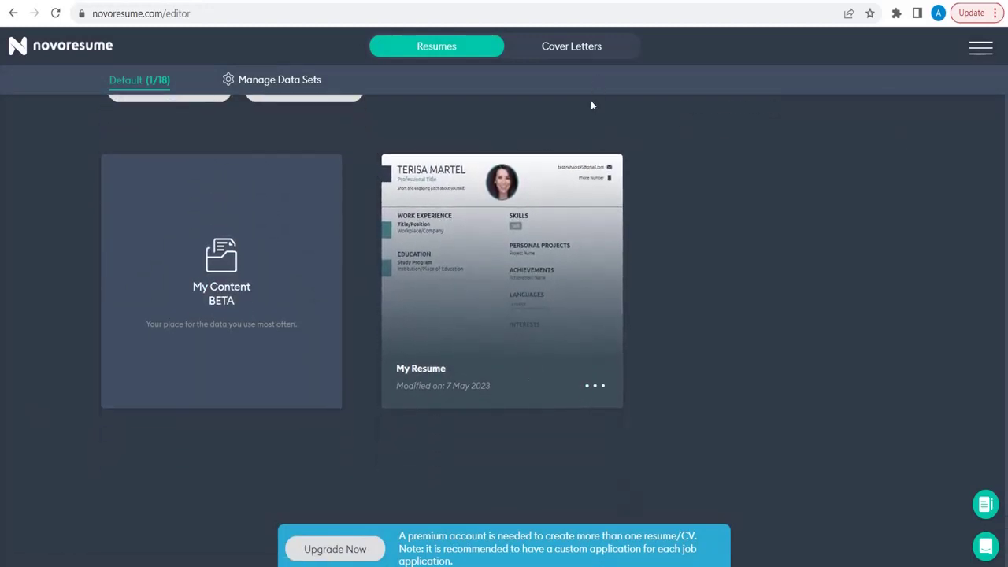
click(515, 268)
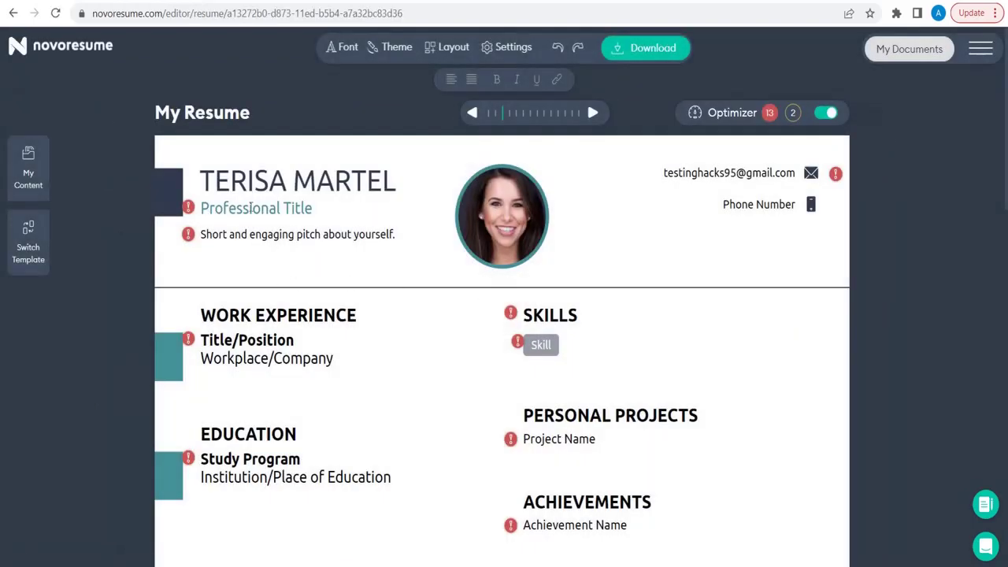
Examine the Novoresume document's sections down to Interests and return to the top of the Canva resume.
scroll(543, 299, down, 3)
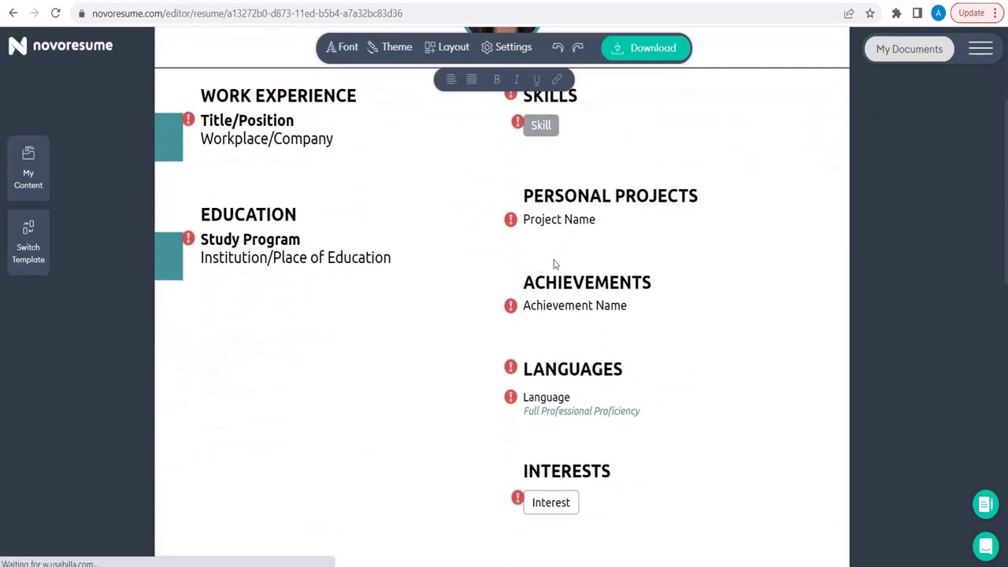
scroll(615, 158, up, 3)
scroll(607, 296, down, 8)
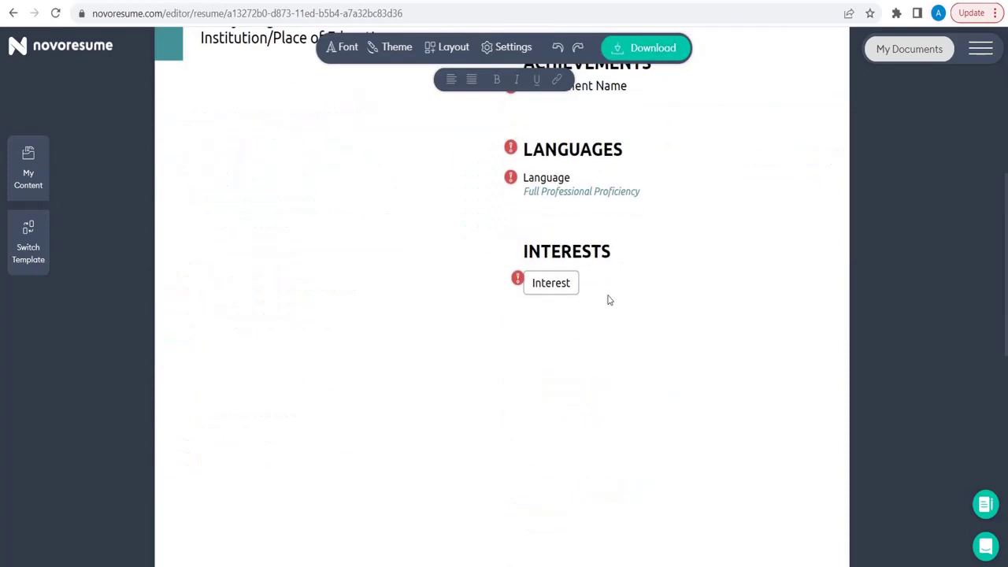
click(14, 13)
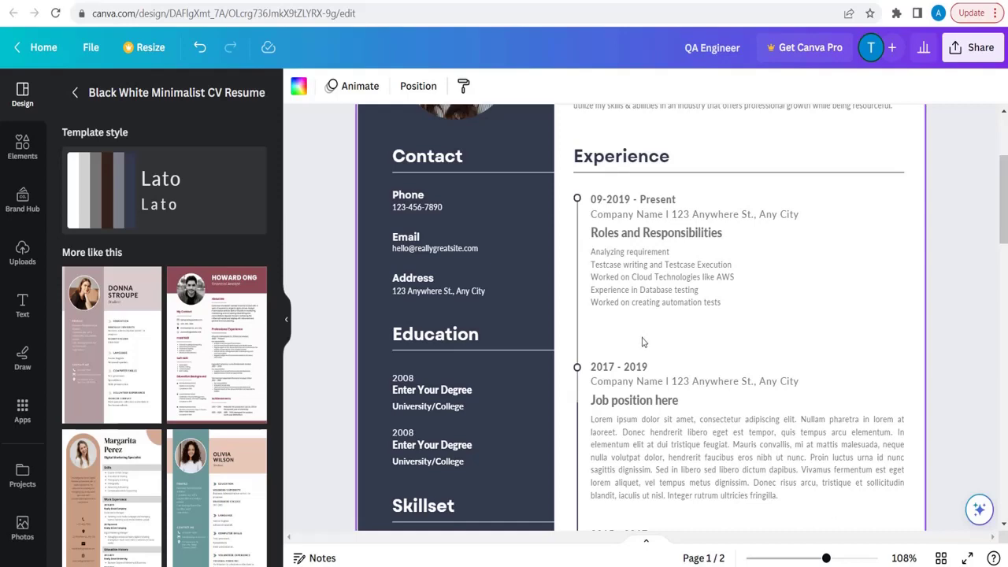
scroll(653, 342, up, 3)
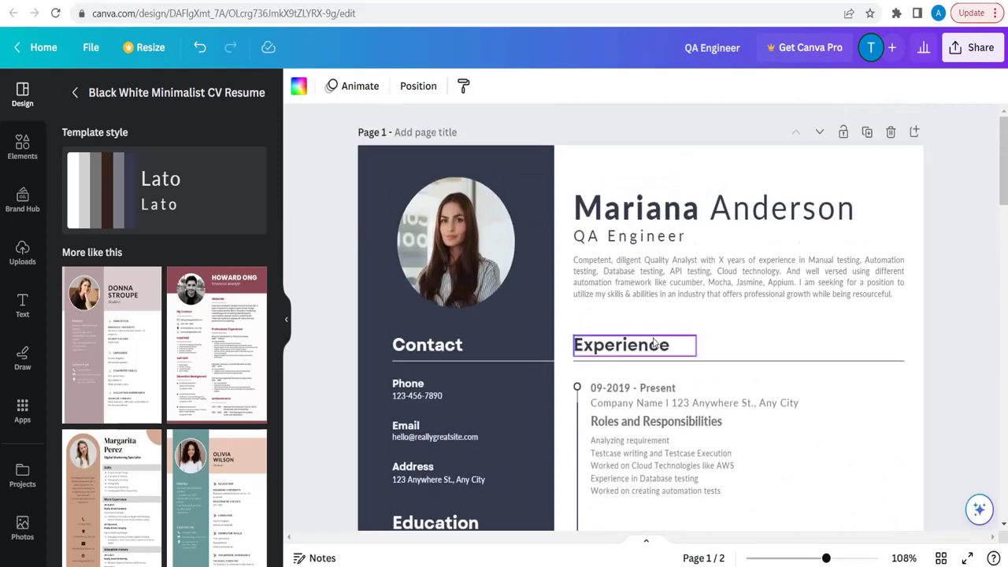